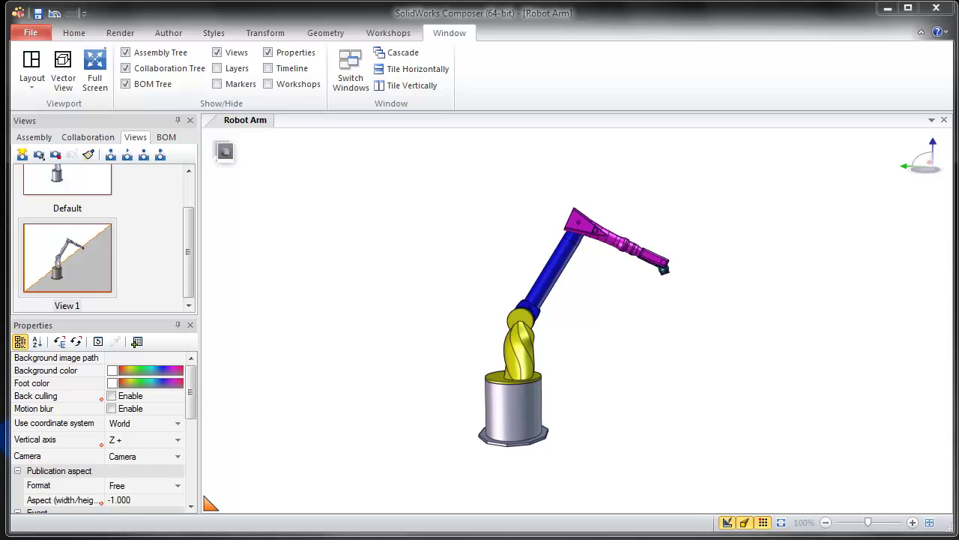
Step: Use Link Child to Parent to link the teal head as a child of the magenta arm
left_click(74, 32)
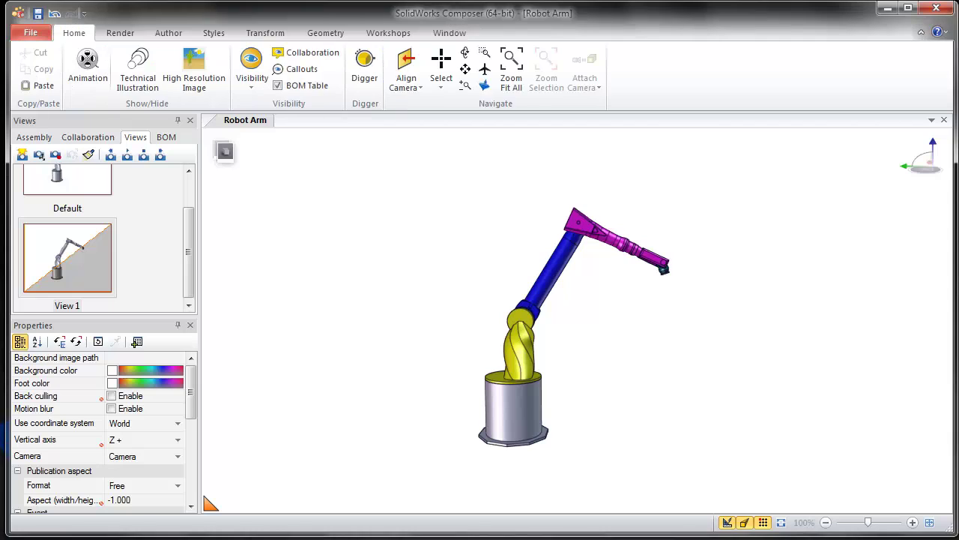
left_click(265, 32)
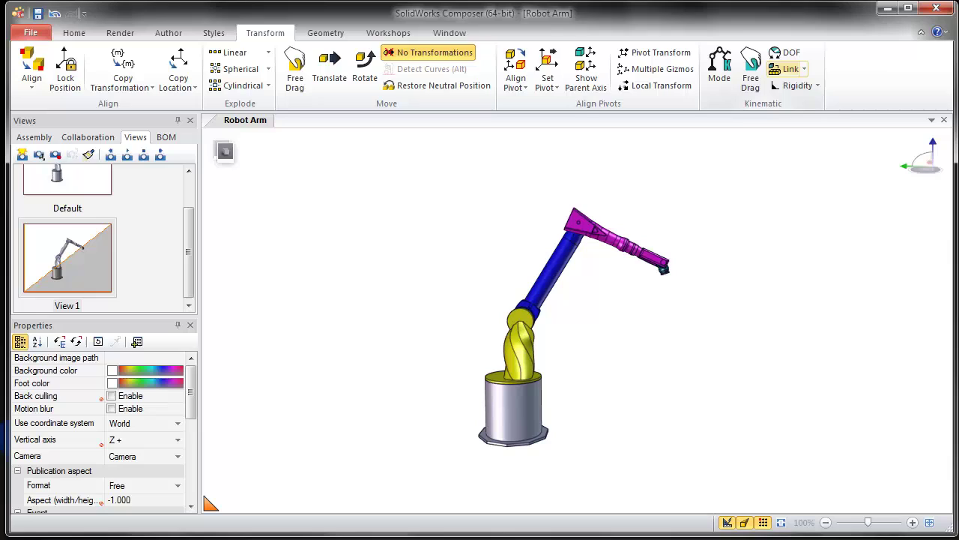
left_click(790, 69)
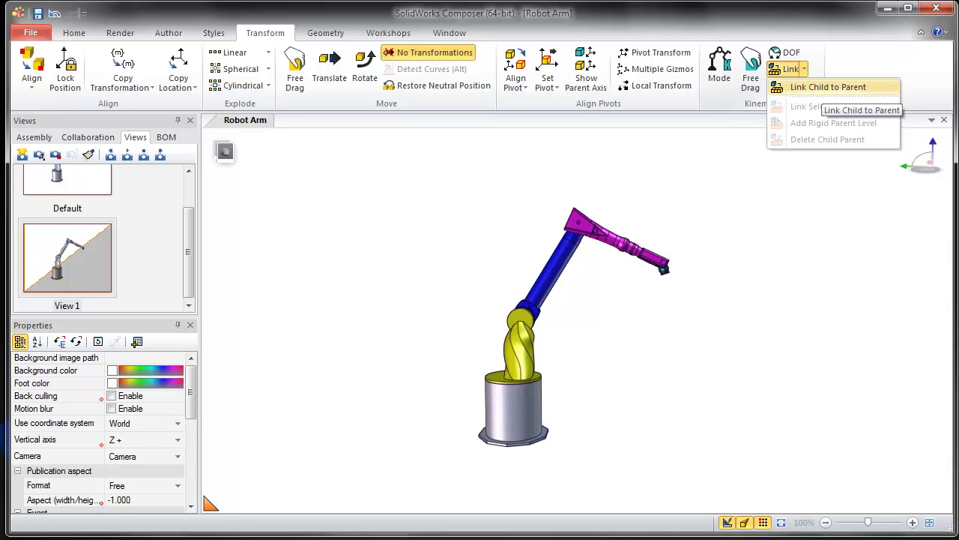
left_click(828, 87)
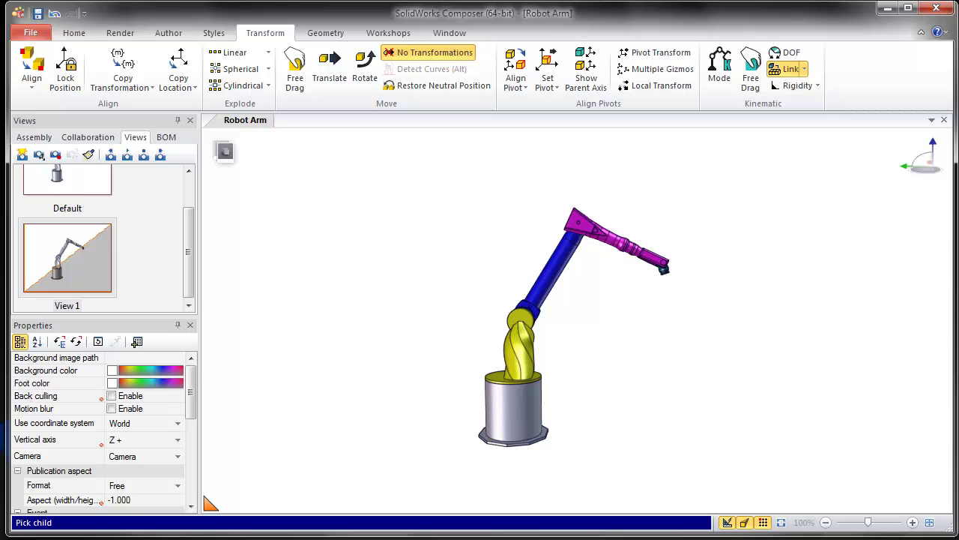
scroll(680, 277, "up", 8)
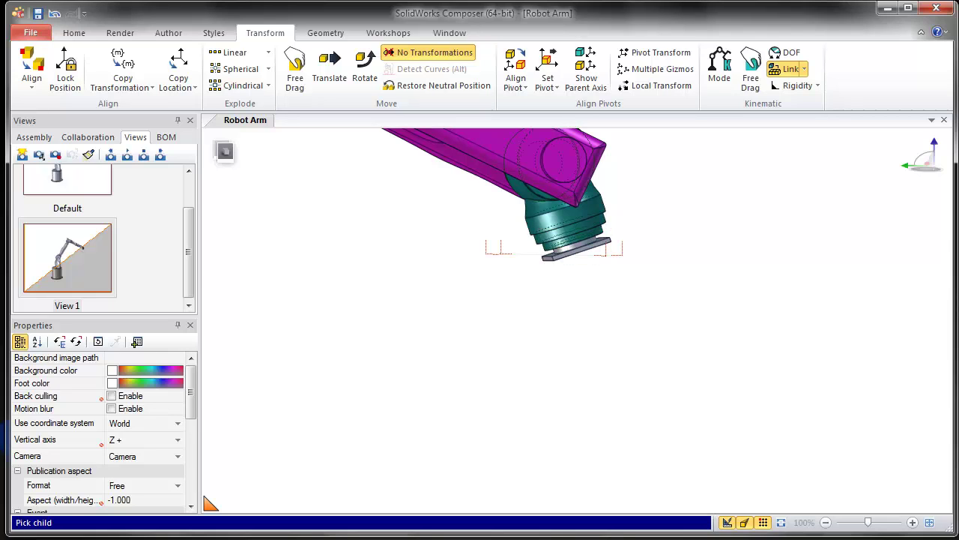
left_click(574, 249)
scroll(508, 304, "down", 7)
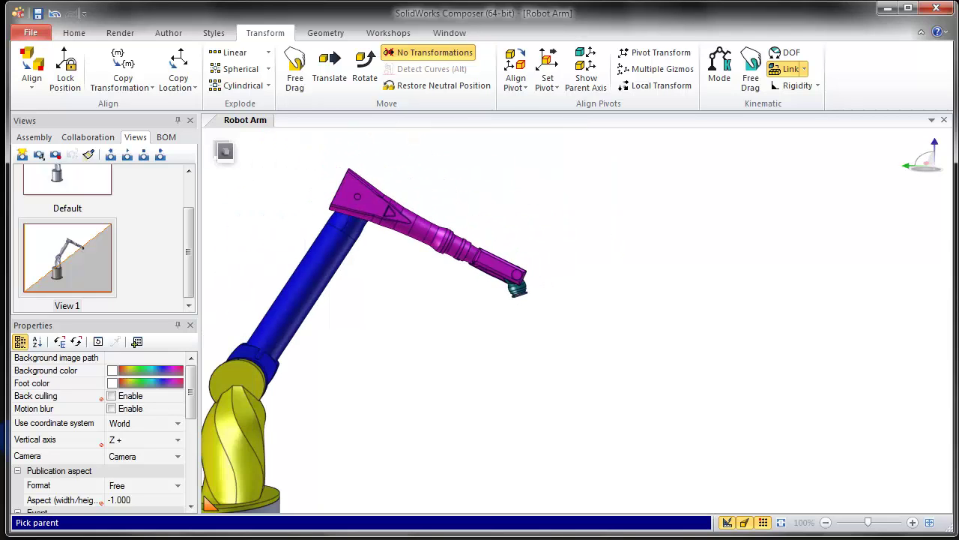
left_click(488, 263)
Step: Link the magenta arm to the blue arm as its parent, and the blue arm to the yellow body
left_click(464, 250)
left_click(297, 295)
left_click(298, 296)
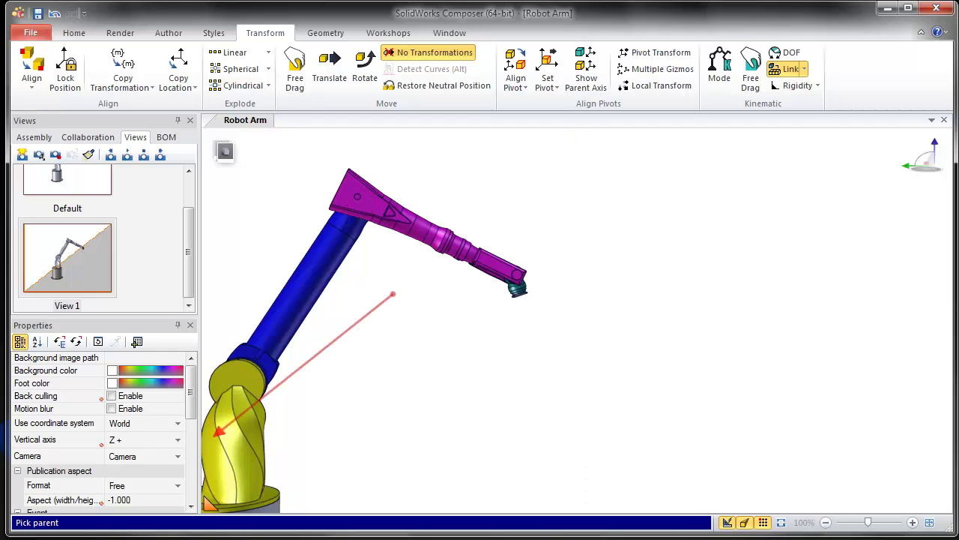
left_click(214, 435)
Step: Link the yellow body as a child of the grey cylindrical base
scroll(396, 391, "down", 5)
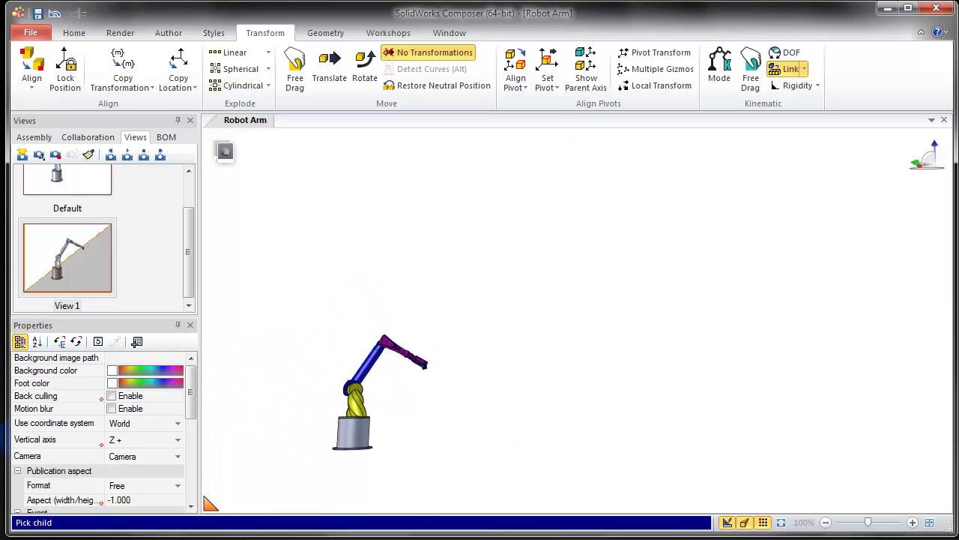
left_click(355, 405)
left_click(353, 434)
Step: Link the grey end plate as a child of the teal head and restore View 1
scroll(426, 369, "up", 12)
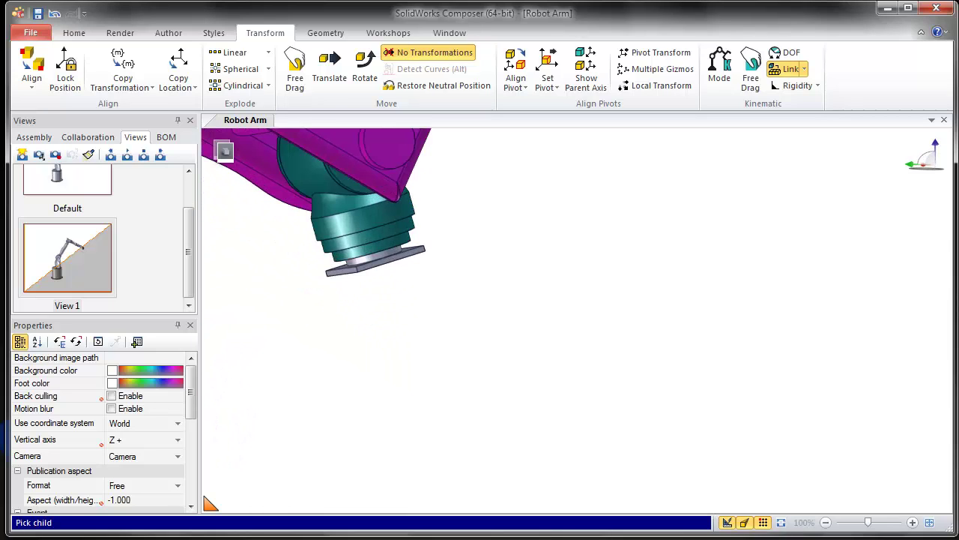
left_click(373, 256)
left_click(362, 216)
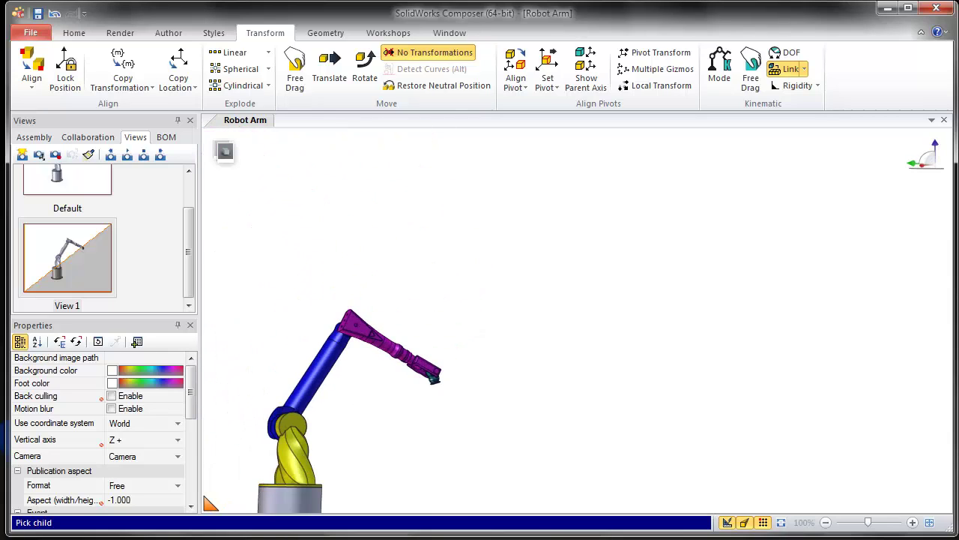
double_click(67, 257)
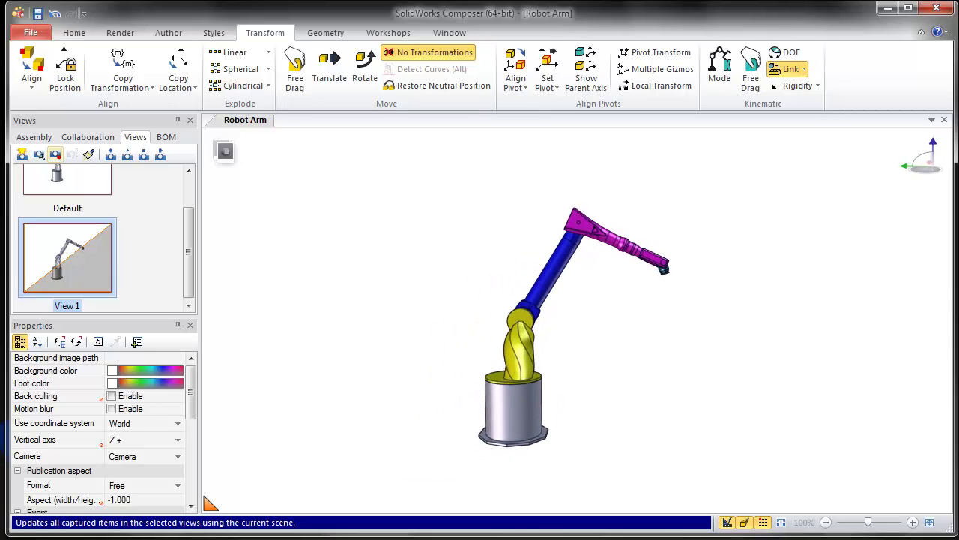
Step: Link Kafa Pulu as a child of Copy of kol1 through the assembly tree, and leave the link command
left_click(34, 138)
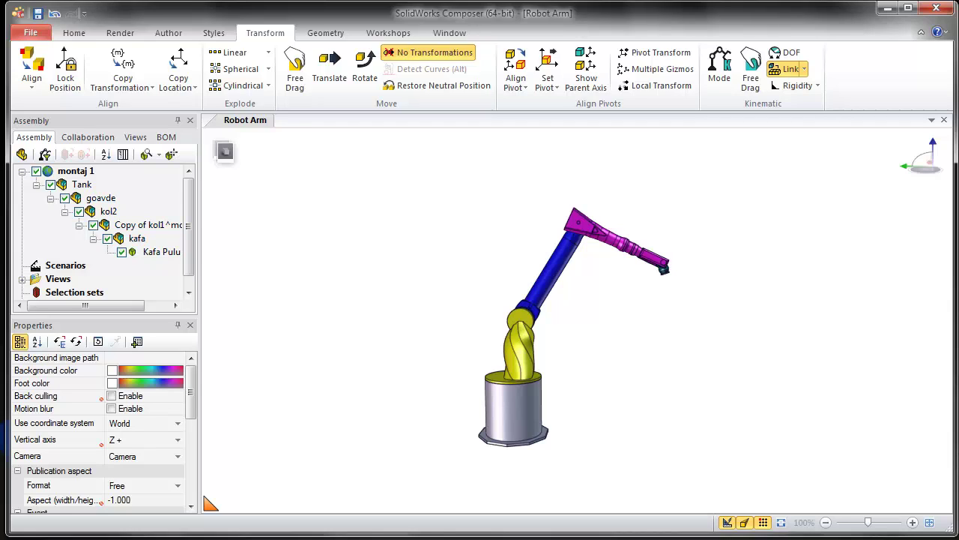
left_click(161, 252)
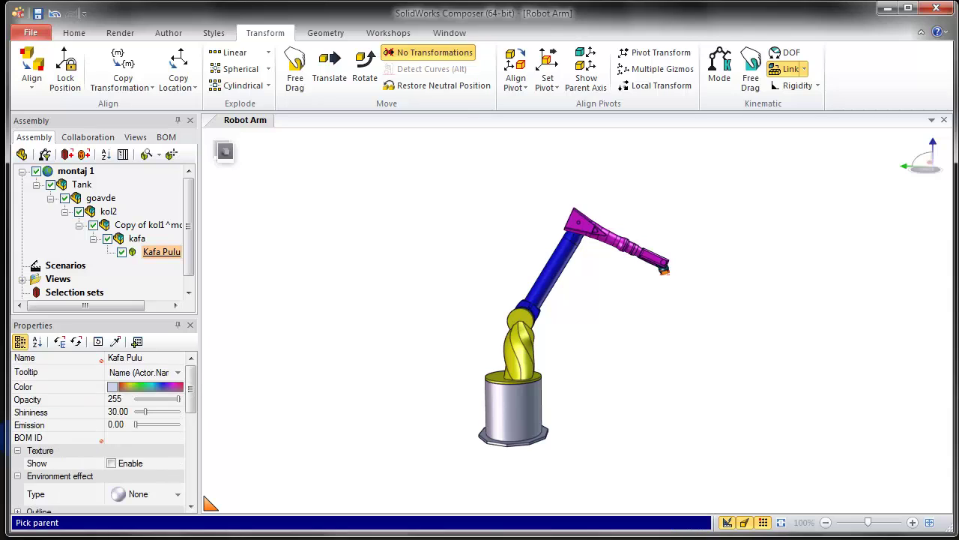
left_click(149, 225)
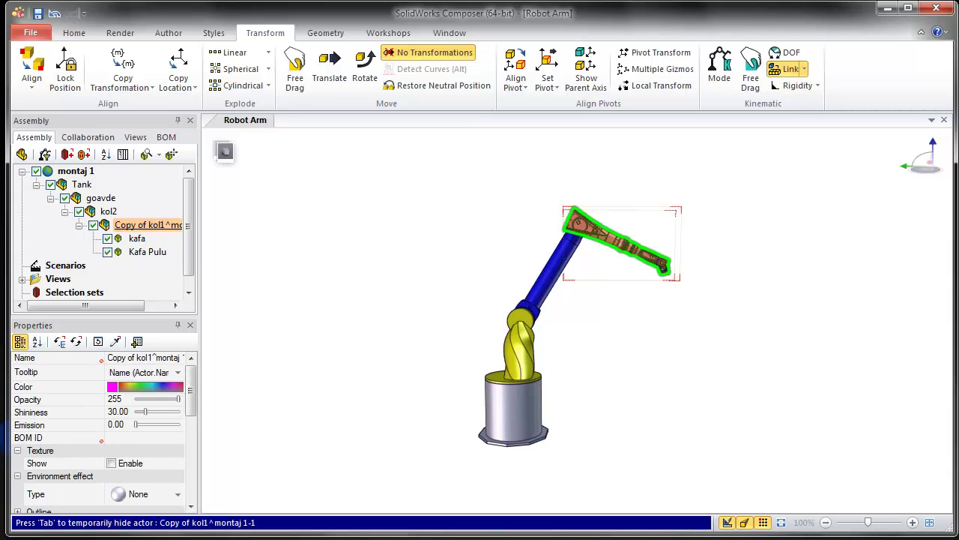
left_click(109, 211)
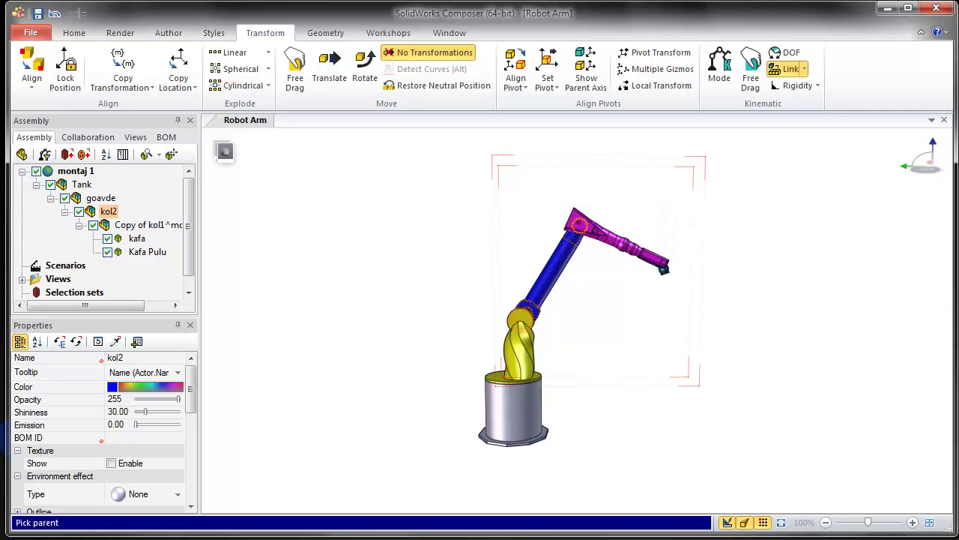
key("Escape")
key("Escape")
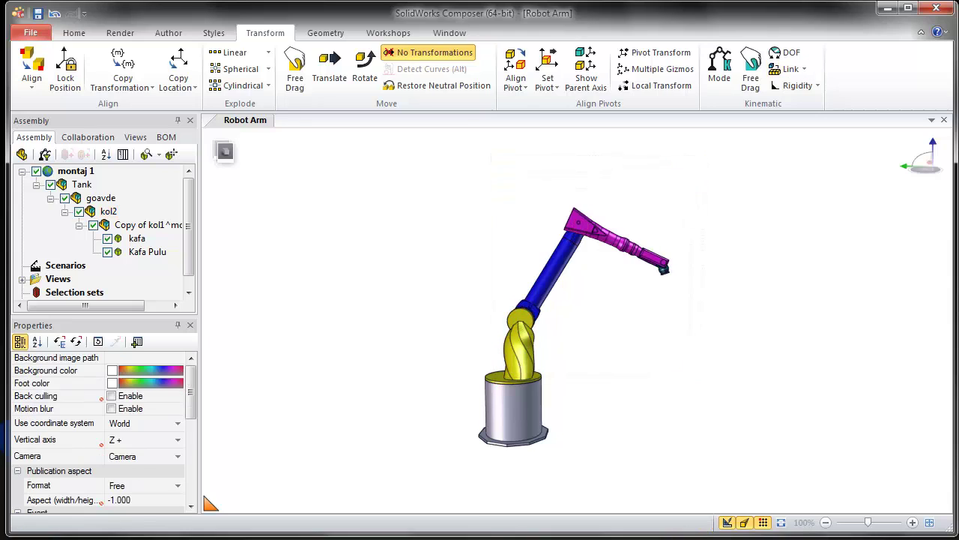
Step: Link the end plate Kafa Pulu back to the teal head kafa as its parent, and restore View 1
scroll(589, 301, "up", 3)
scroll(752, 137, "up", 3)
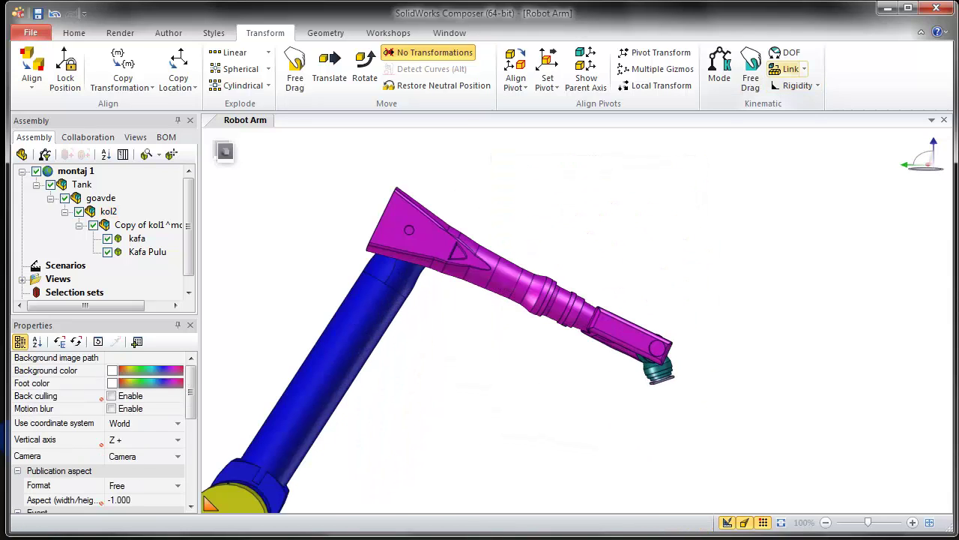
left_click(789, 69)
scroll(712, 298, "up", 4)
scroll(657, 455, "up", 3)
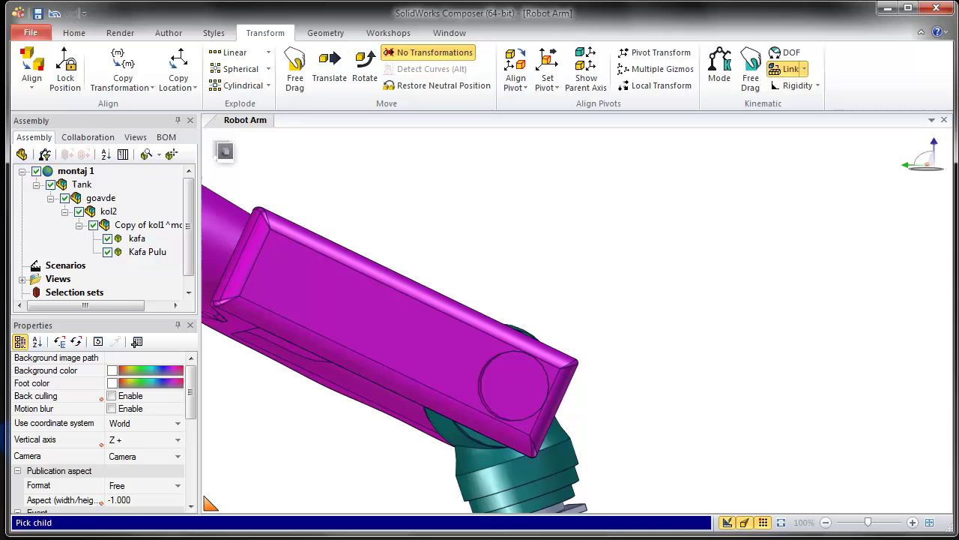
left_click(574, 509)
left_click(528, 478)
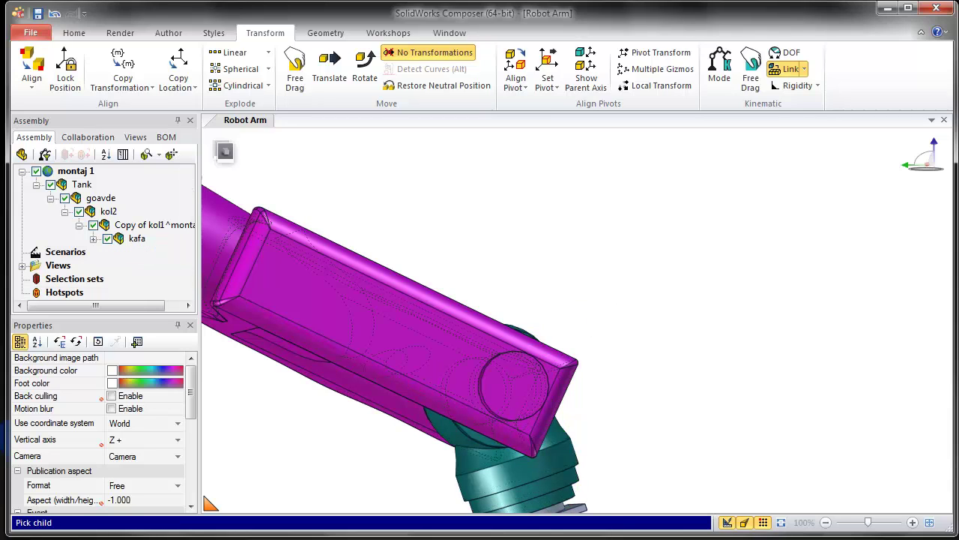
key("Escape")
scroll(524, 337, "down", 10)
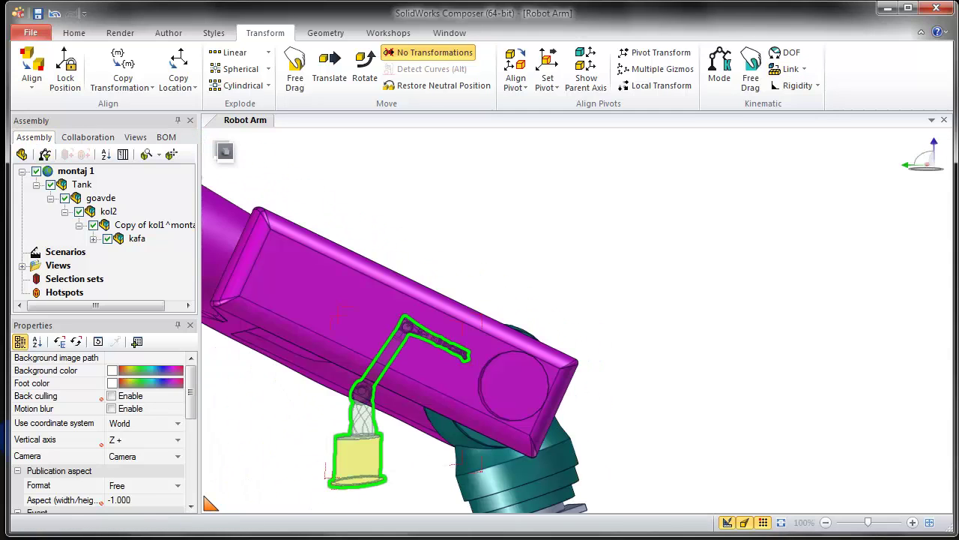
left_click(135, 137)
double_click(68, 258)
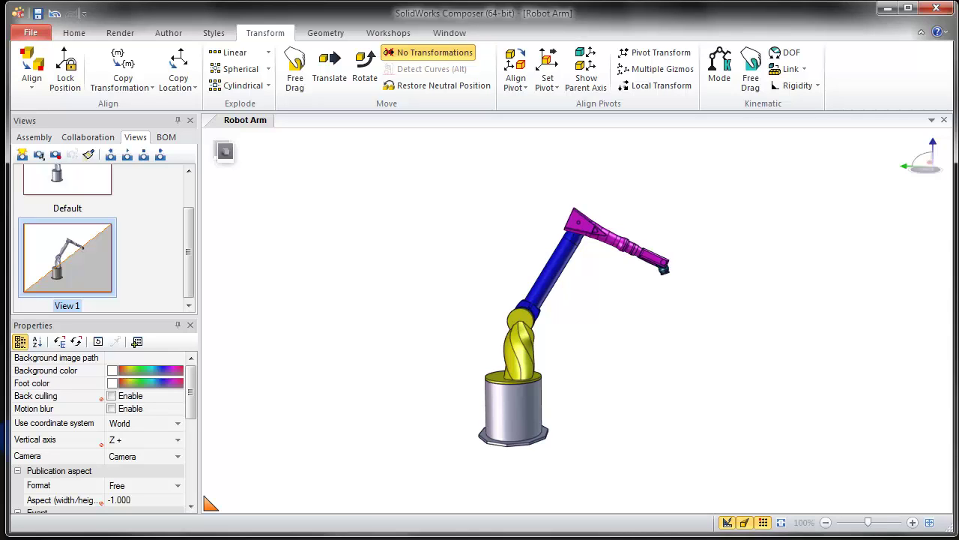
Step: Activate Translate and select the whole robot arm to examine the pivot gizmos of all its parts
scroll(691, 279, "up", 7)
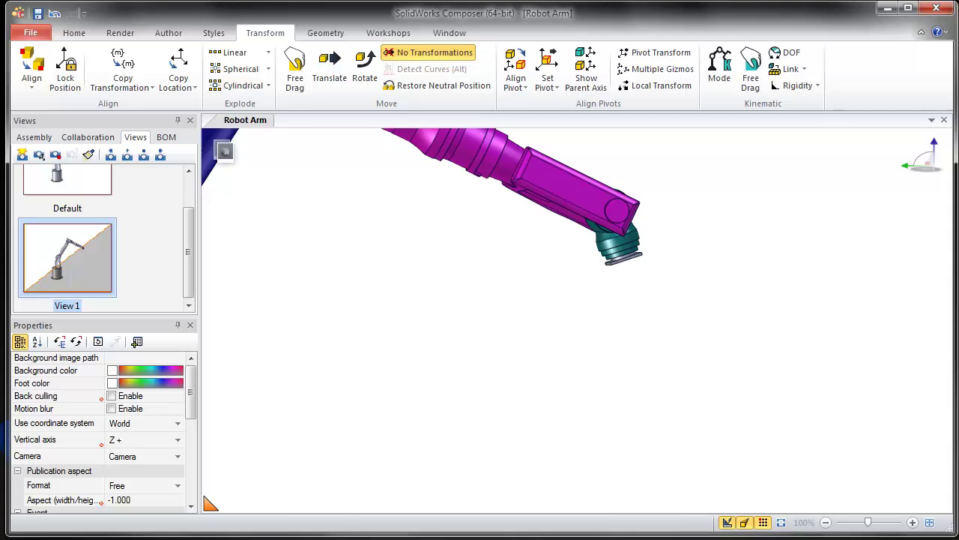
scroll(556, 285, "down", 6)
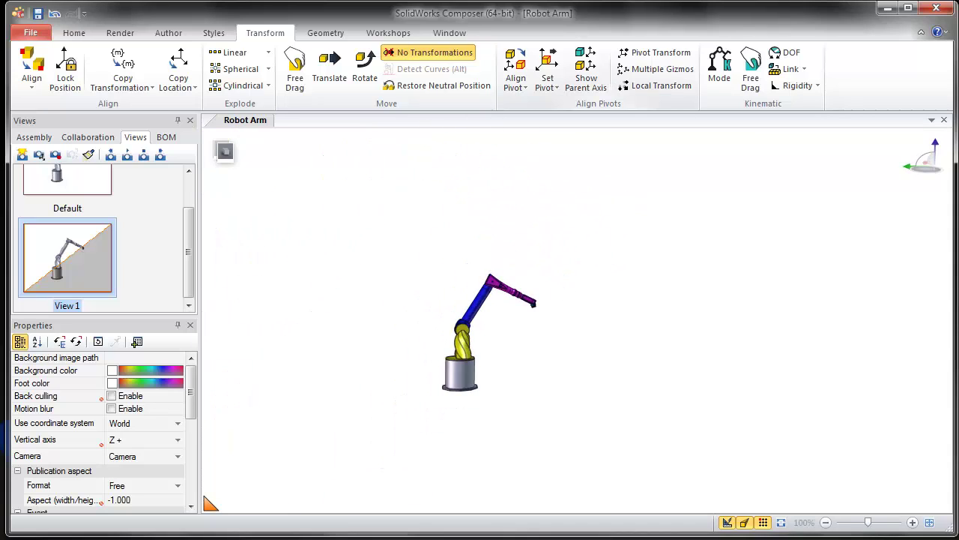
left_click(330, 69)
left_click_drag(364, 230, 602, 427)
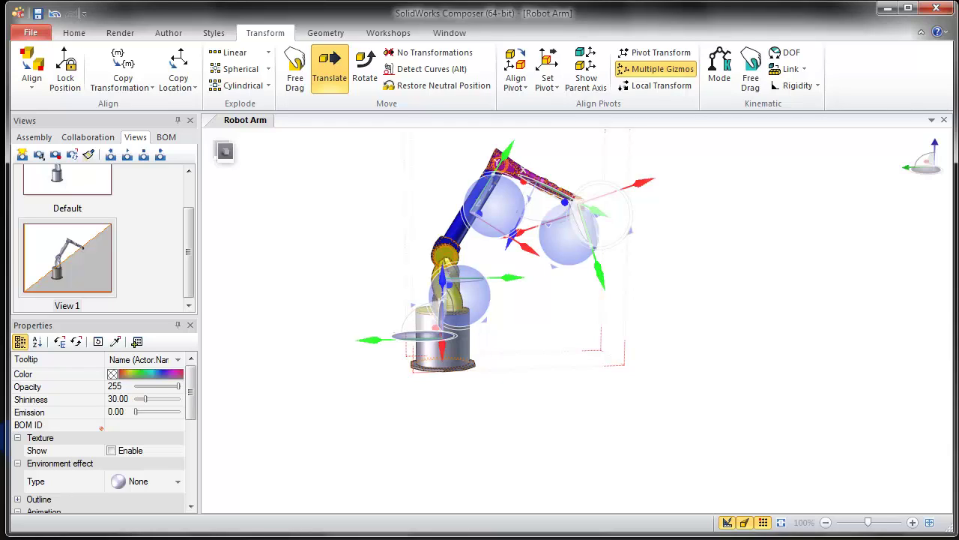
key("Escape")
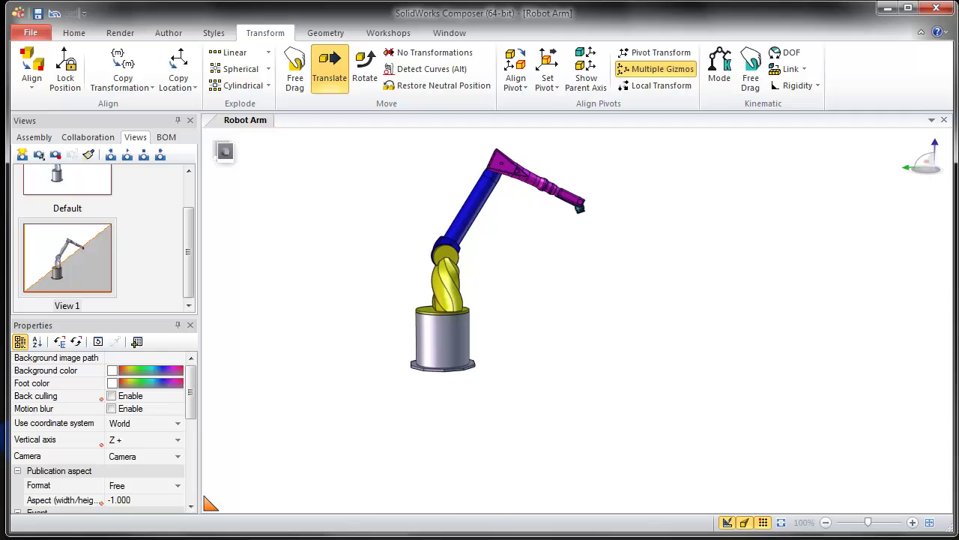
Step: Set the pivot of the teal head kafa with On Line/Axis to the axis of its round joint in the magenta arm
left_click(547, 82)
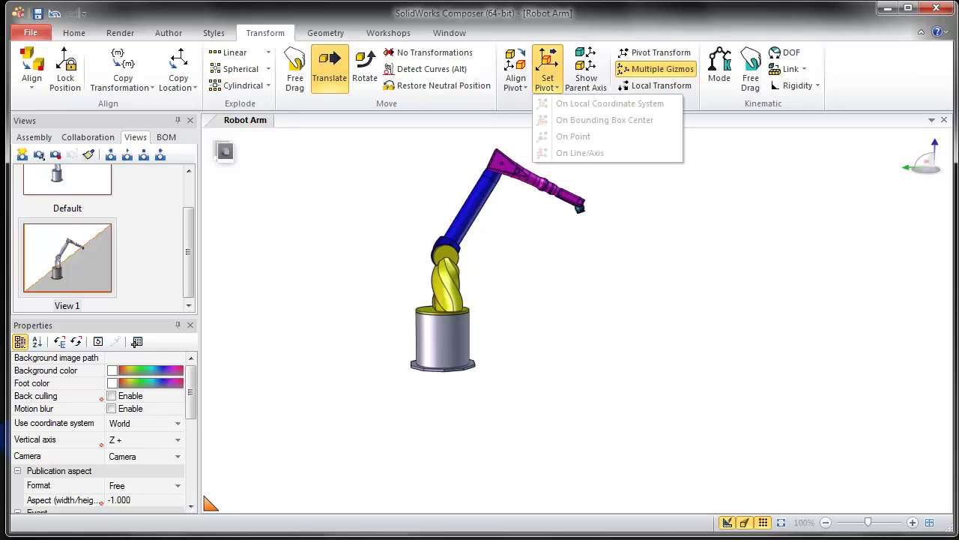
left_click(587, 225)
scroll(585, 221, "up", 5)
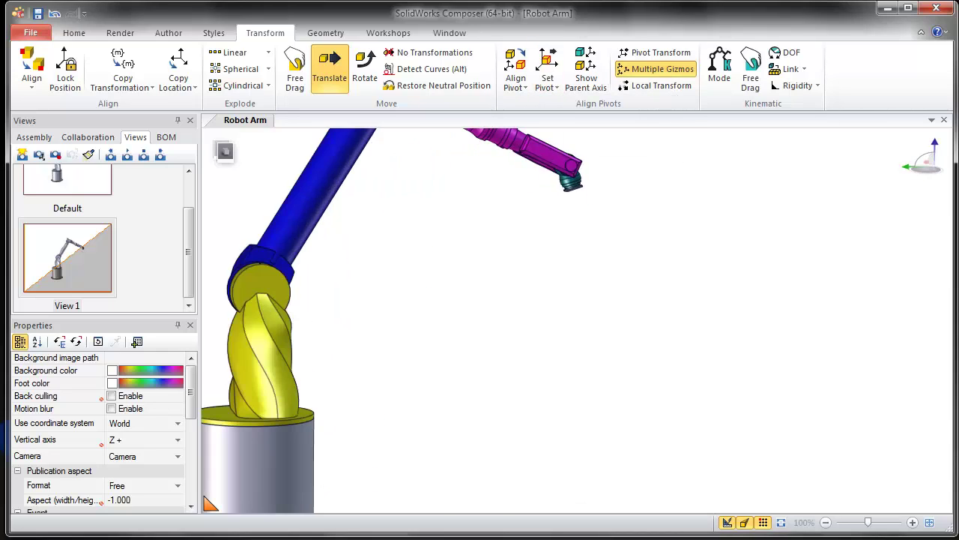
scroll(562, 187, "up", 5)
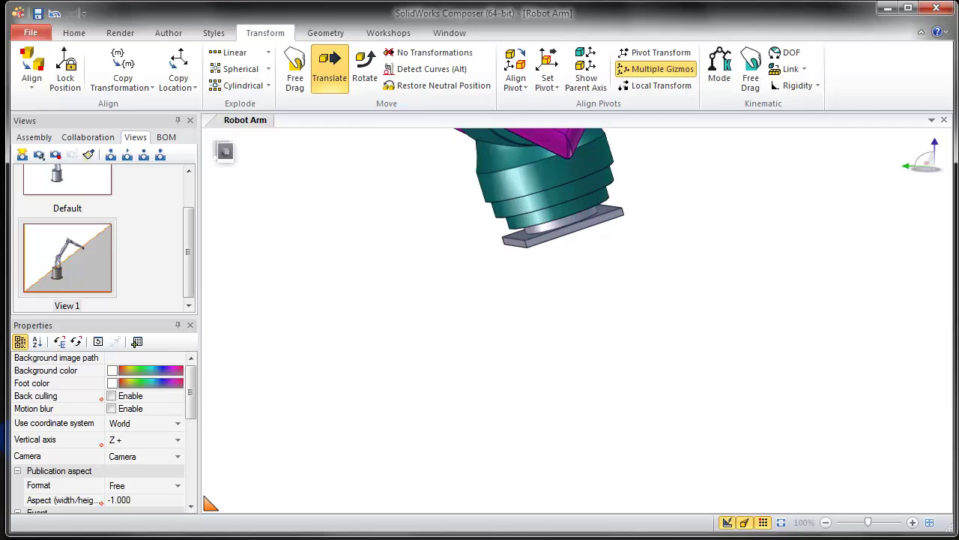
left_click(543, 180)
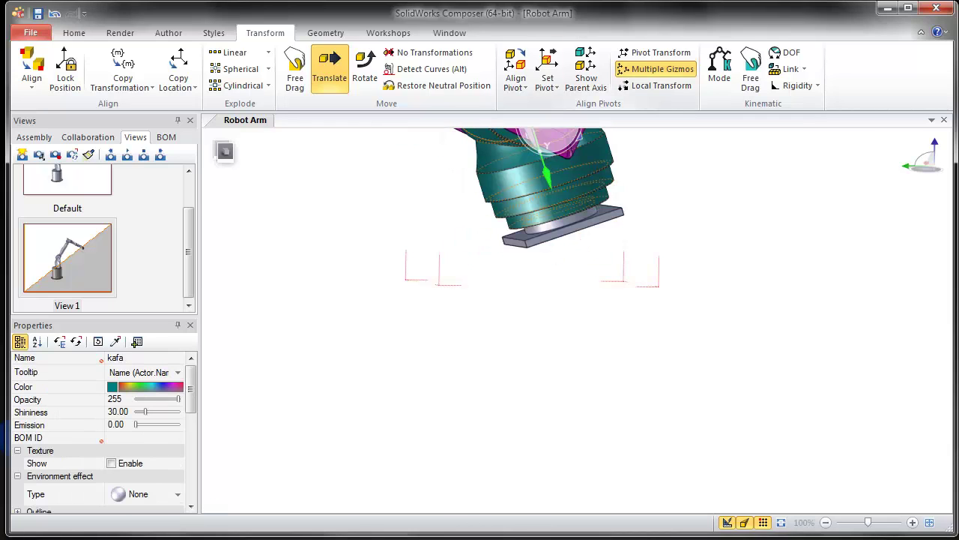
left_click(547, 82)
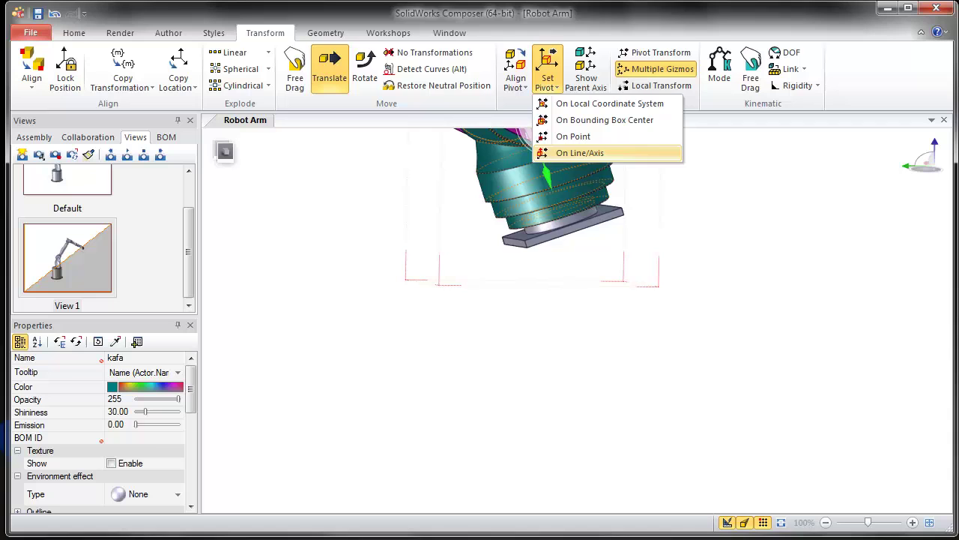
left_click(579, 153)
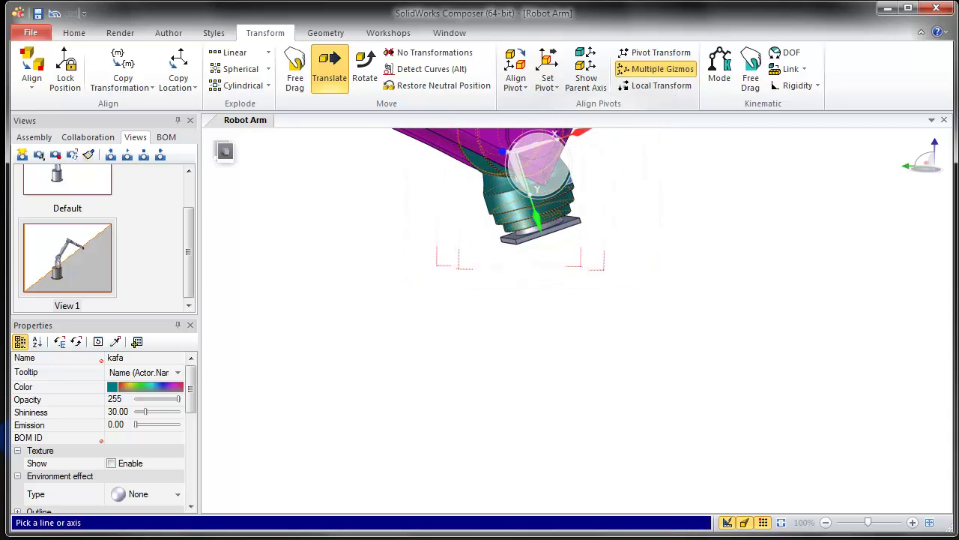
scroll(523, 174, "up", 10)
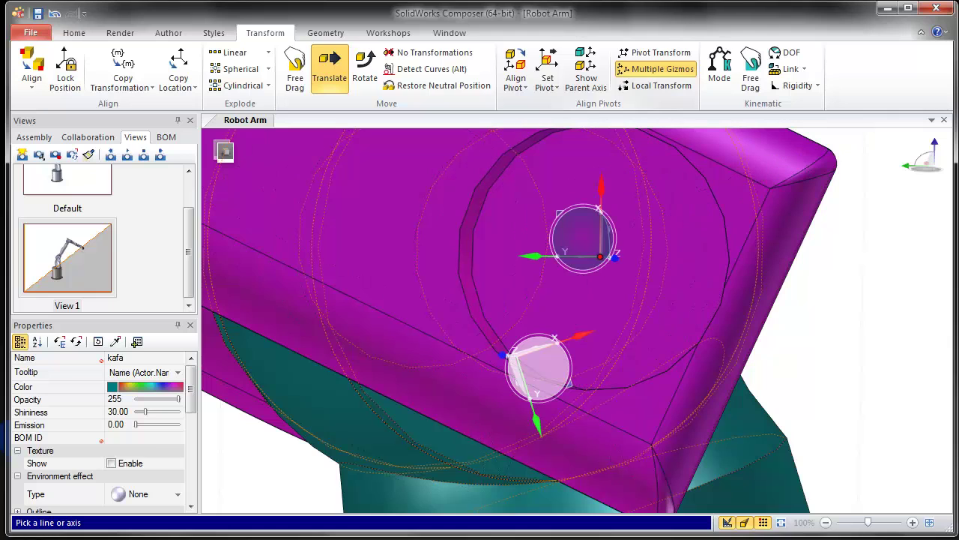
left_click(600, 256)
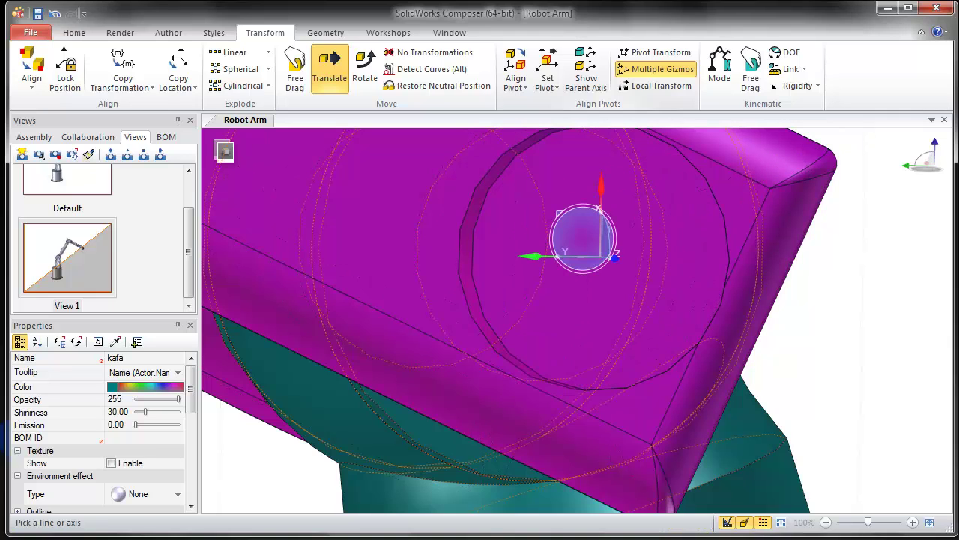
scroll(751, 324, "down", 5)
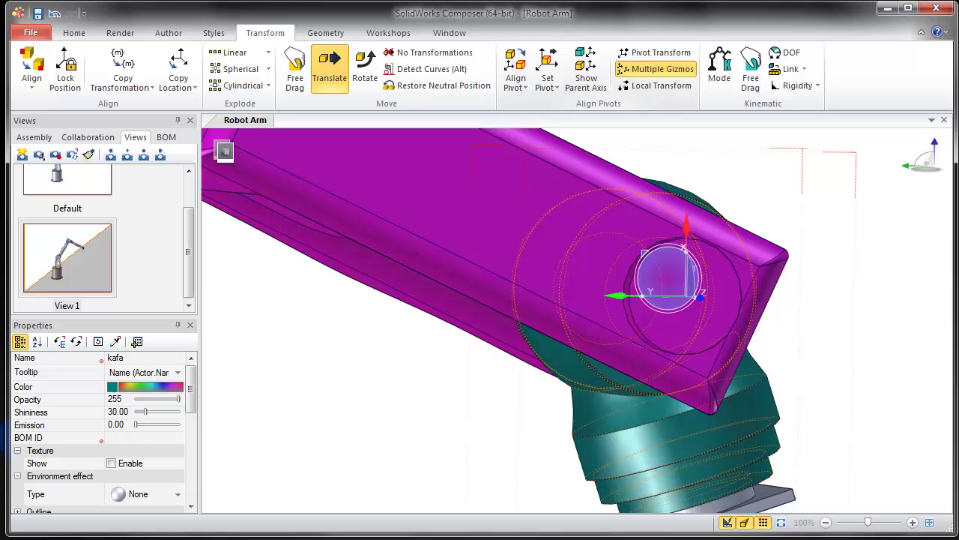
scroll(530, 330, "down", 5)
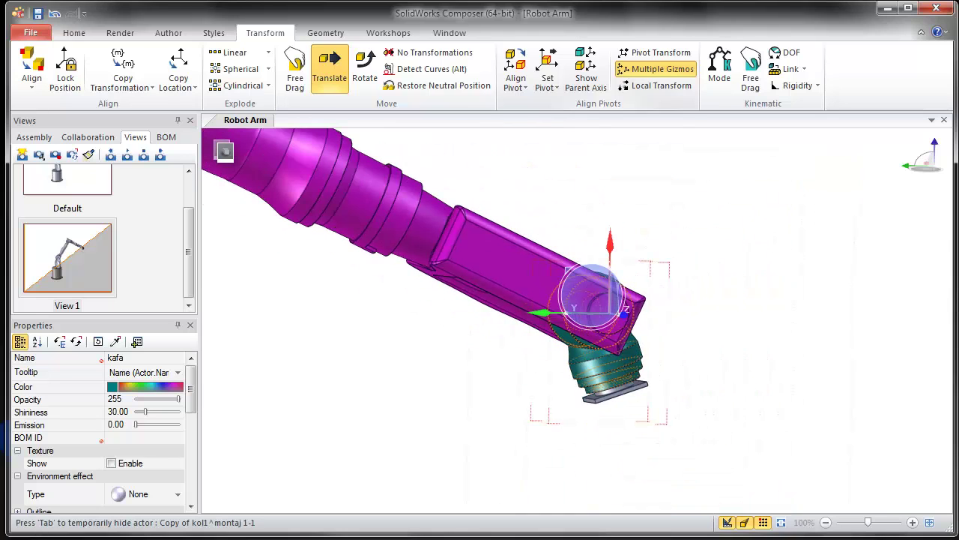
Step: Set the pivot of the magenta arm Copy of kol1 with On Line/Axis to the axis of its round joint with the blue arm
left_click(517, 273)
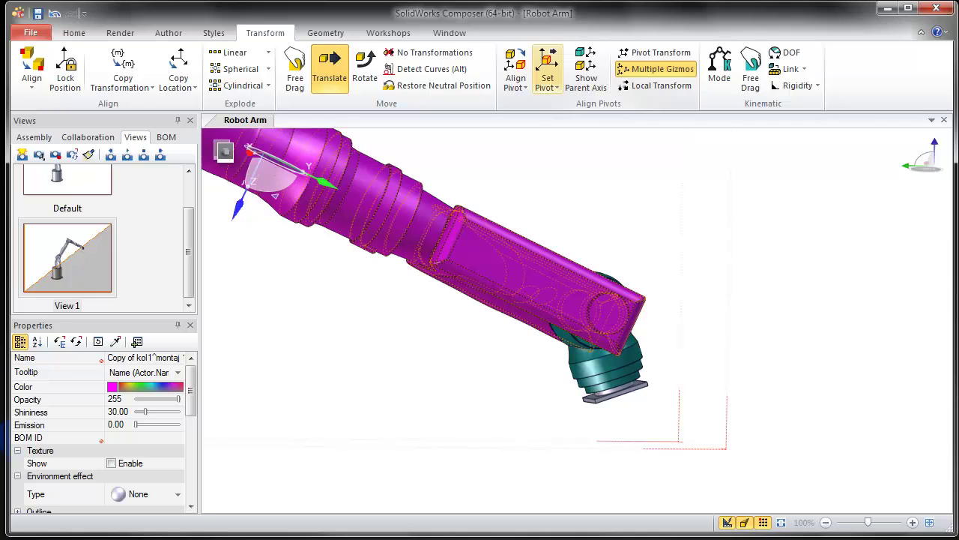
left_click(547, 81)
left_click(600, 155)
scroll(485, 249, "down", 5)
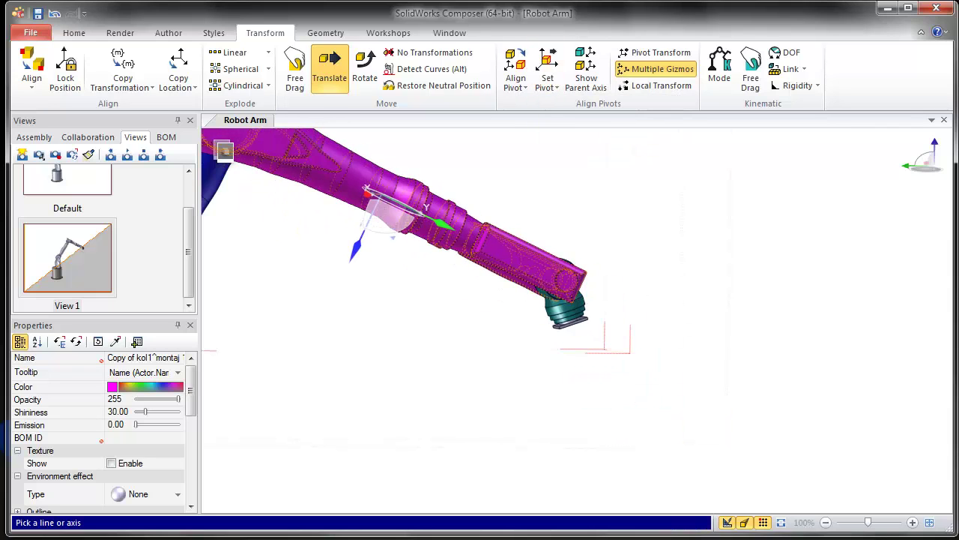
scroll(382, 234, "down", 2)
right_click_drag(382, 234, 420, 288)
scroll(326, 142, "up", 4)
scroll(352, 171, "up", 6)
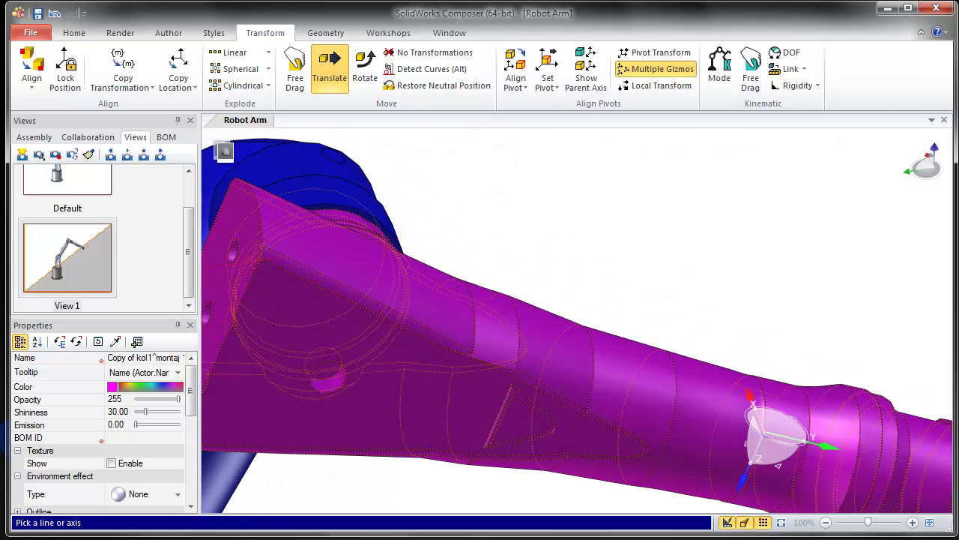
right_click_drag(351, 171, 331, 204)
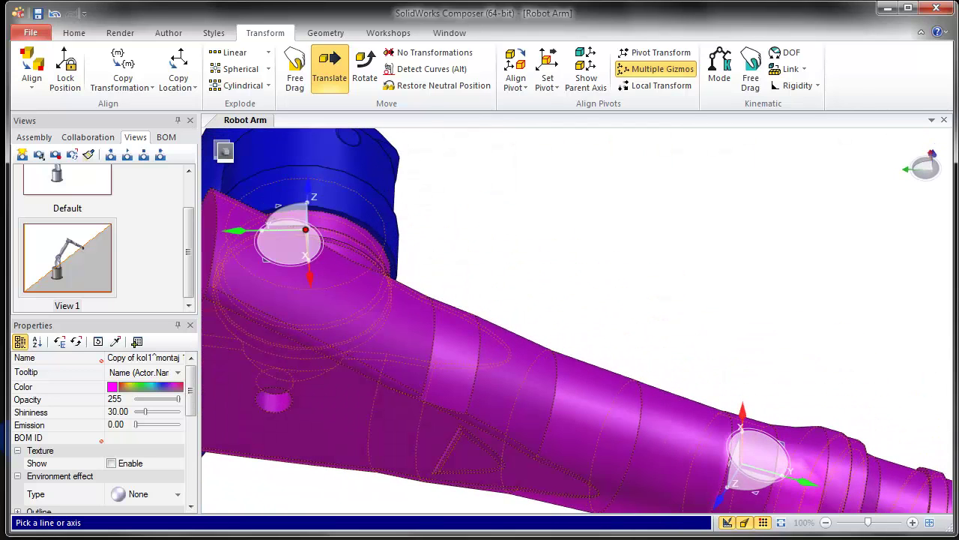
left_click(306, 230)
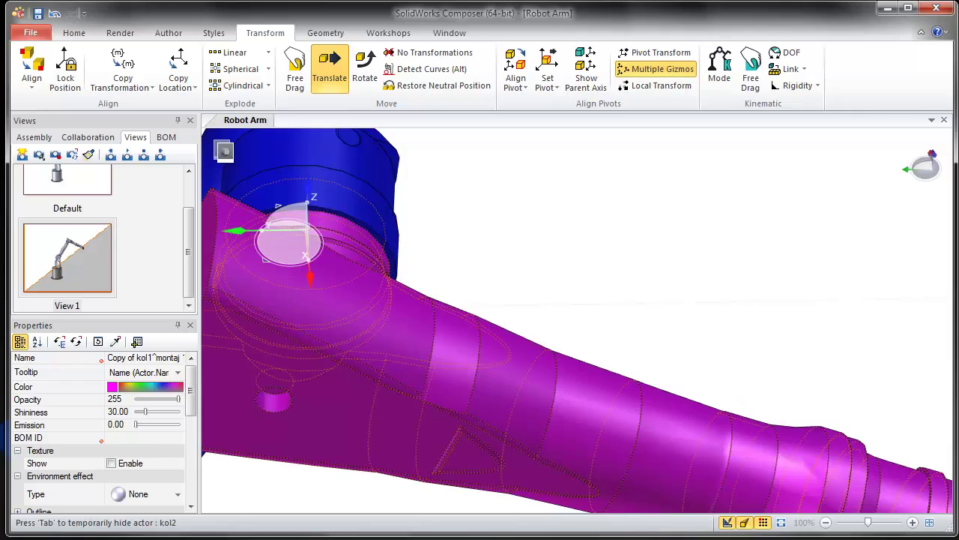
Step: Set the pivot of the blue arm kol2 with On Line/Axis to the axis of its round joint in the yellow body
scroll(450, 283, "down", 3)
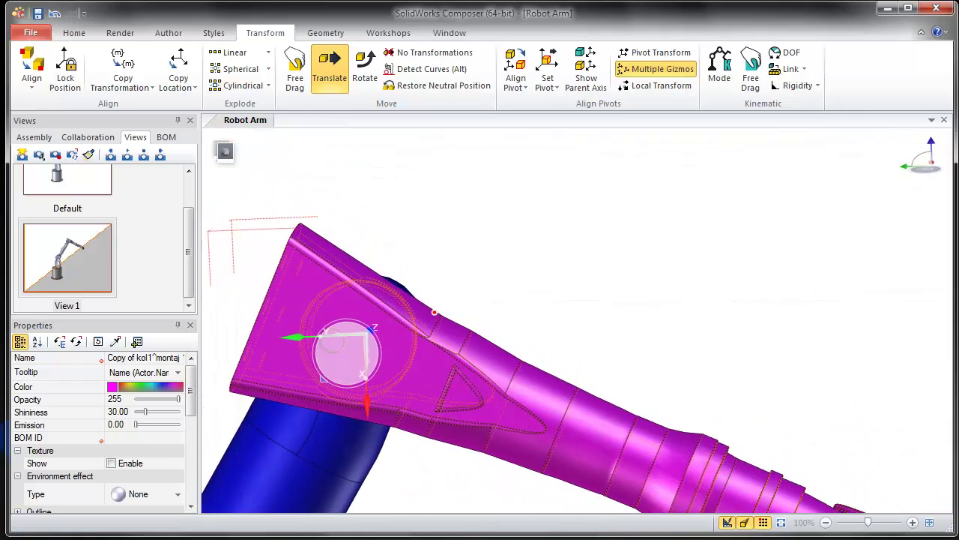
right_click_drag(375, 307, 344, 382)
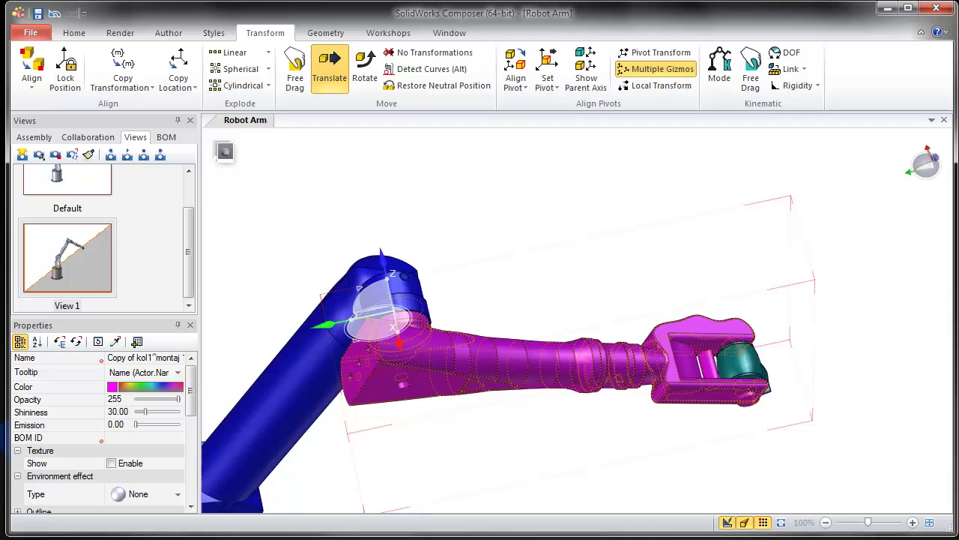
left_click(380, 252)
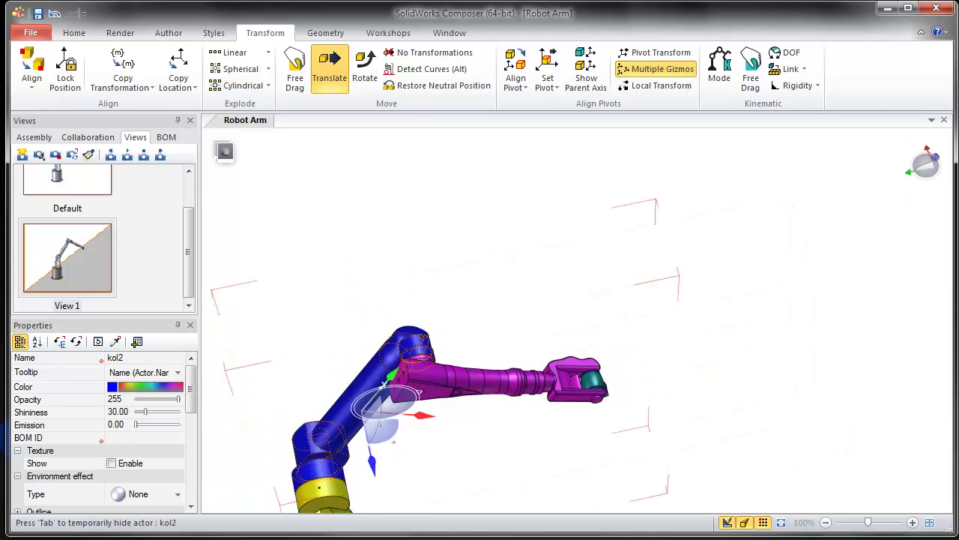
left_click(548, 78)
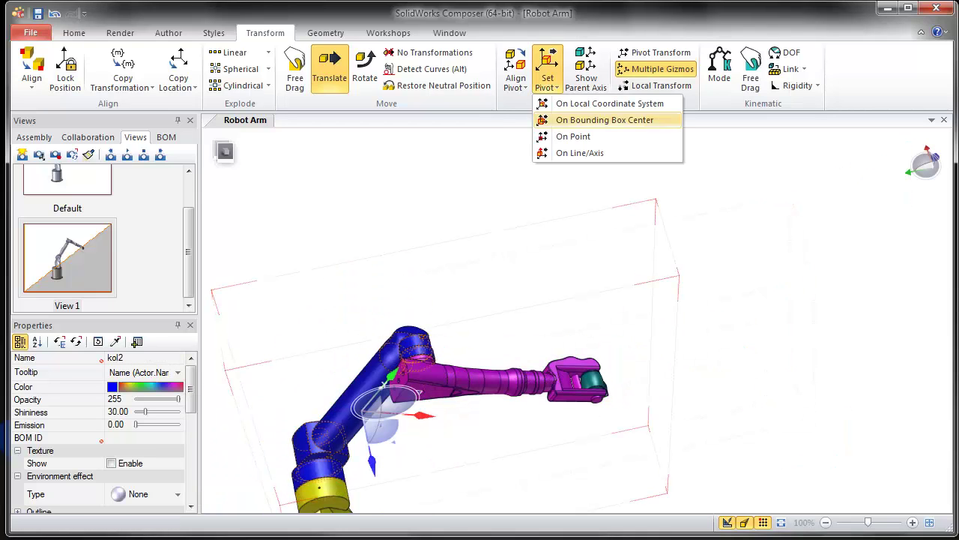
left_click(579, 152)
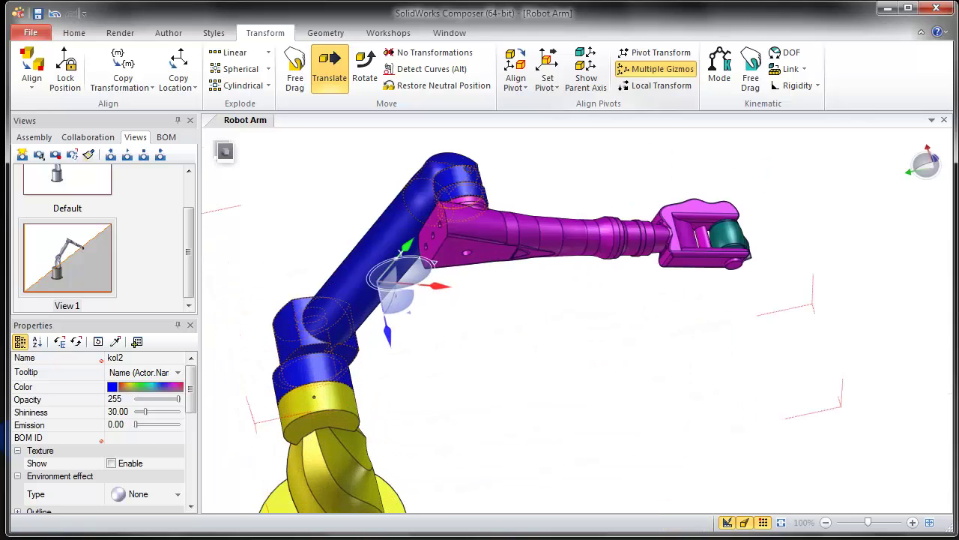
left_click(307, 408)
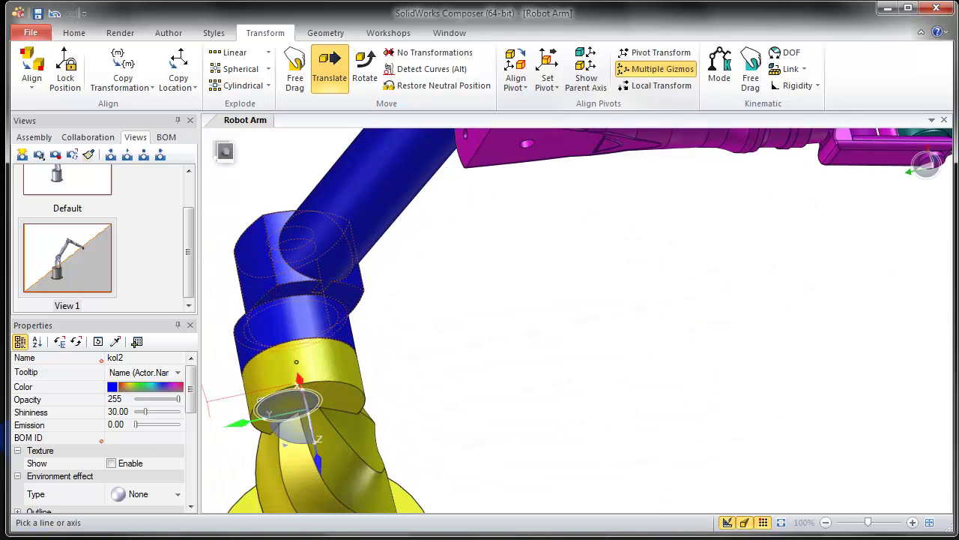
scroll(363, 382, "down", 5)
right_click_drag(366, 382, 355, 296)
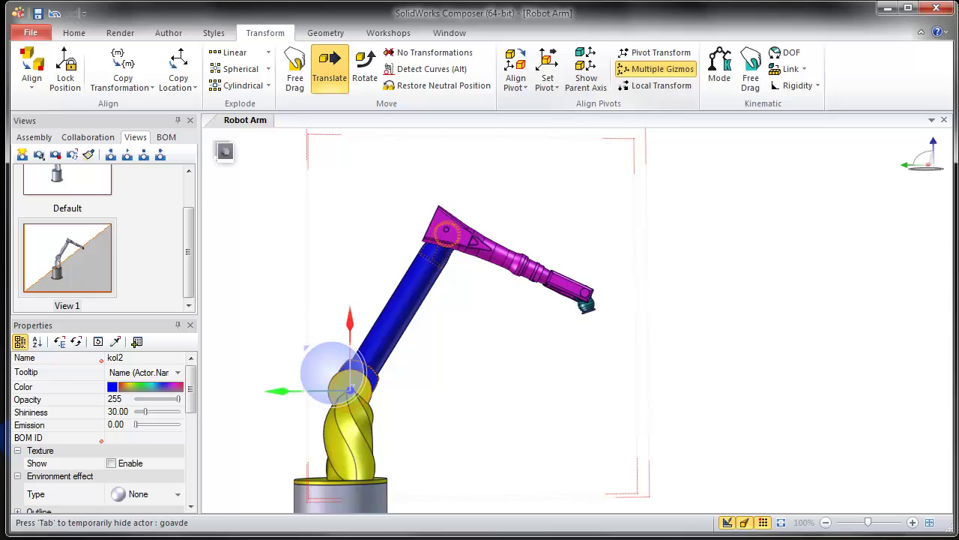
scroll(543, 303, "down", 4)
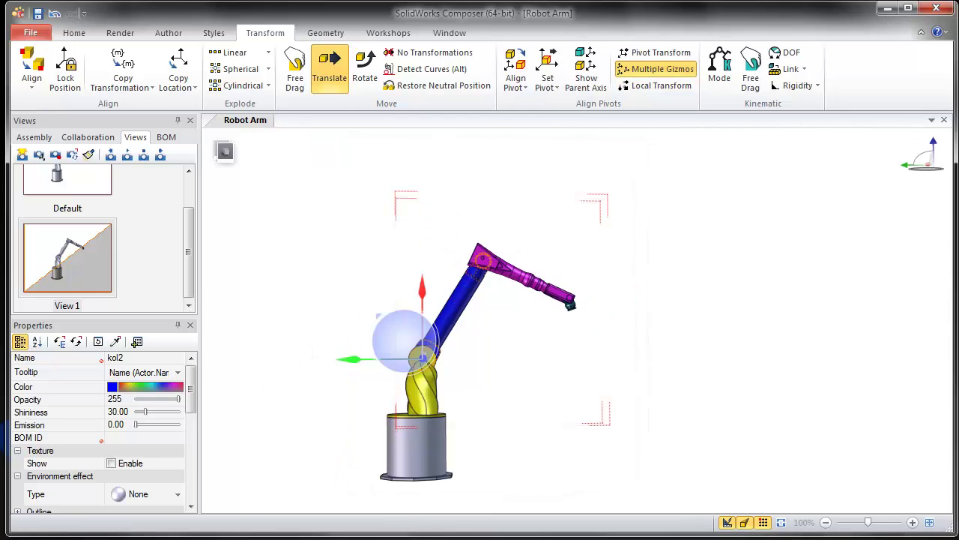
right_click_drag(543, 303, 560, 368)
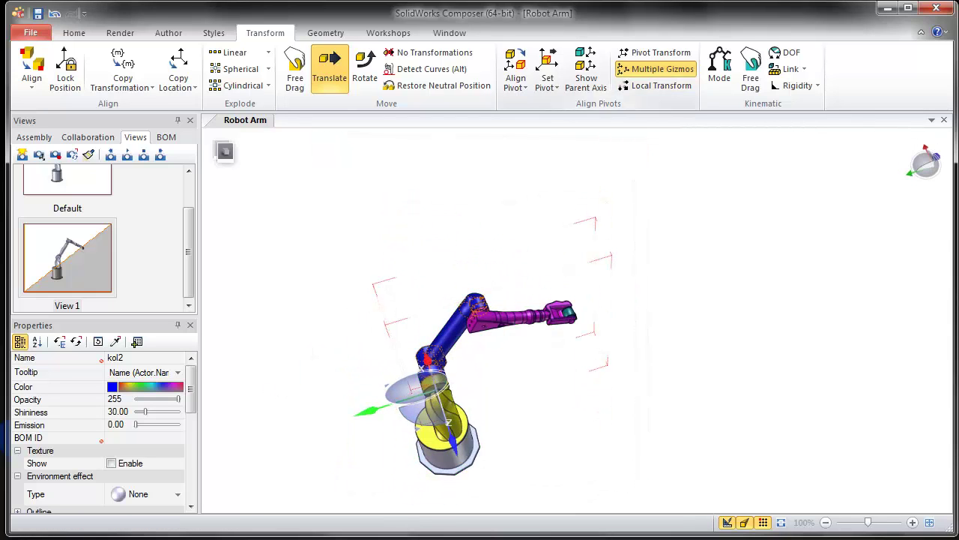
left_click(547, 81)
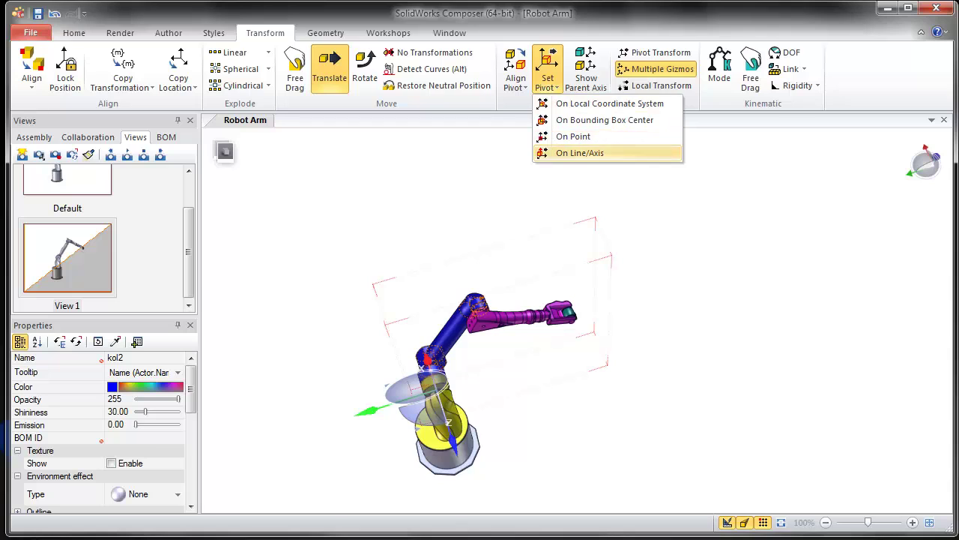
key("Escape")
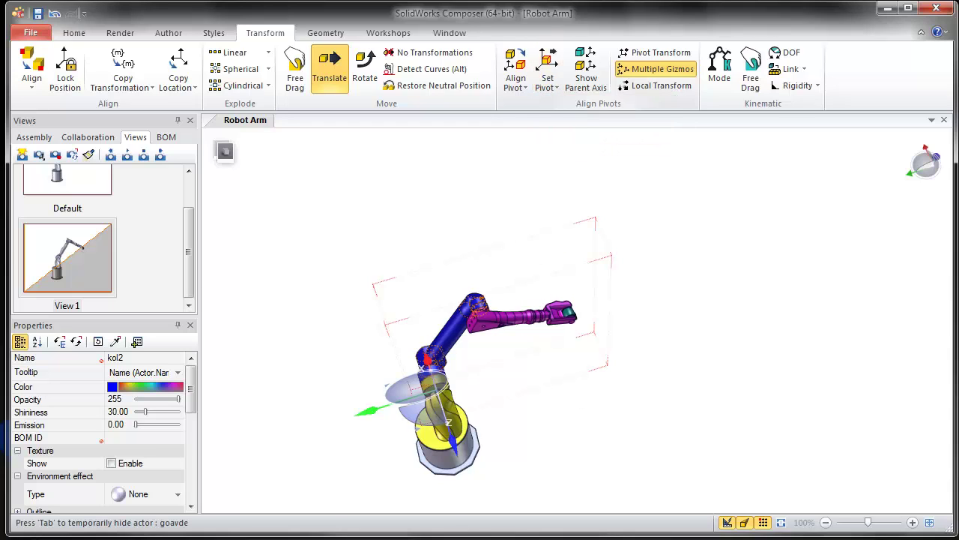
key("Escape")
key("Escape")
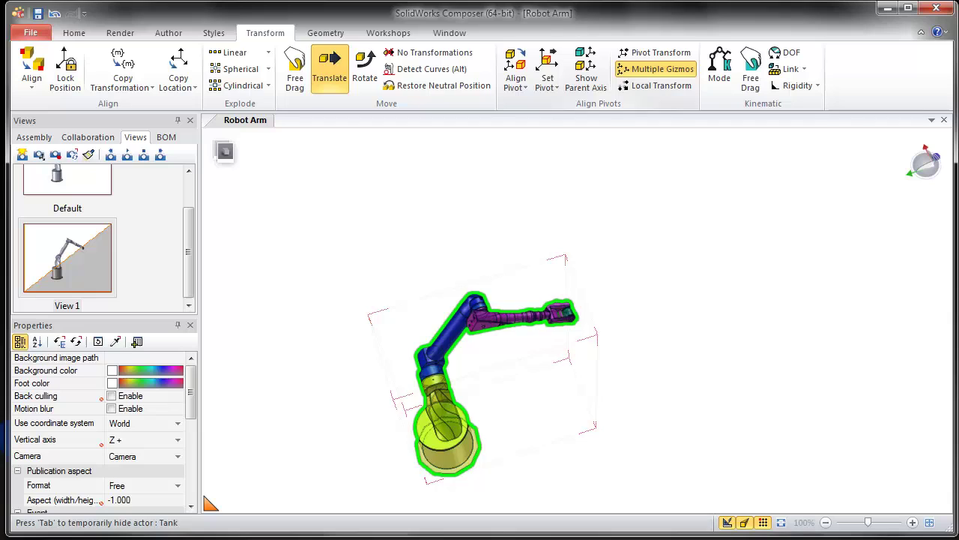
Step: Set the pivot of the yellow body goavde with On Line/Axis to the vertical axis of its round base flange
left_click(443, 419)
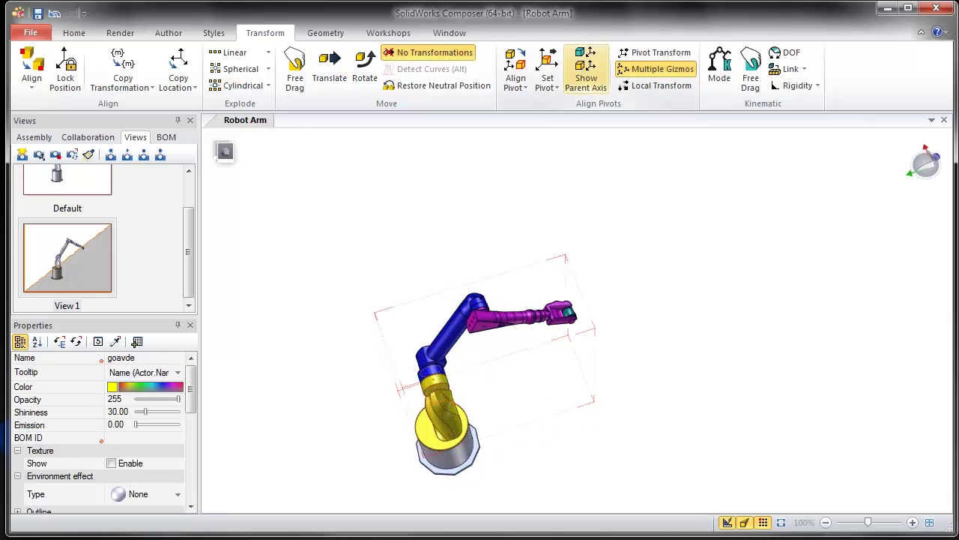
left_click(547, 81)
left_click(579, 152)
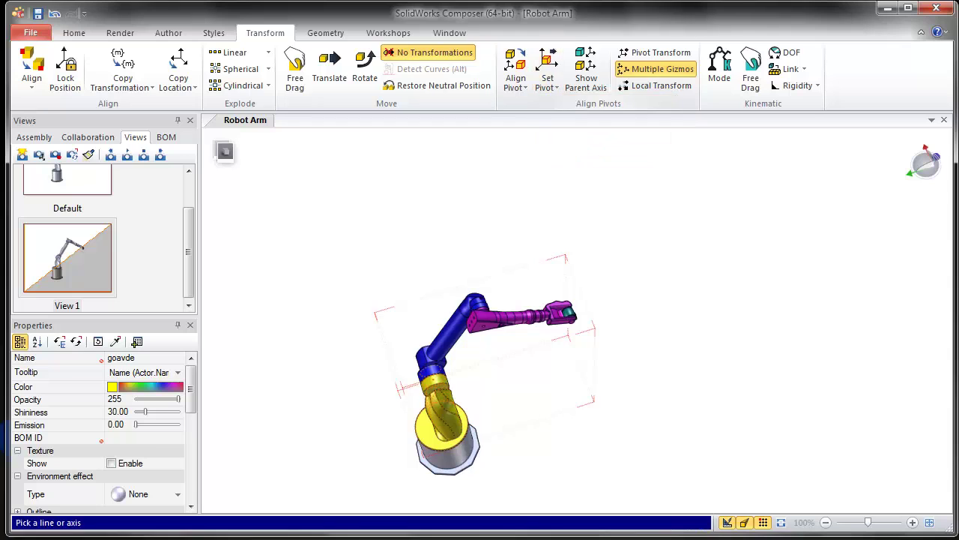
right_click_drag(450, 503, 459, 467)
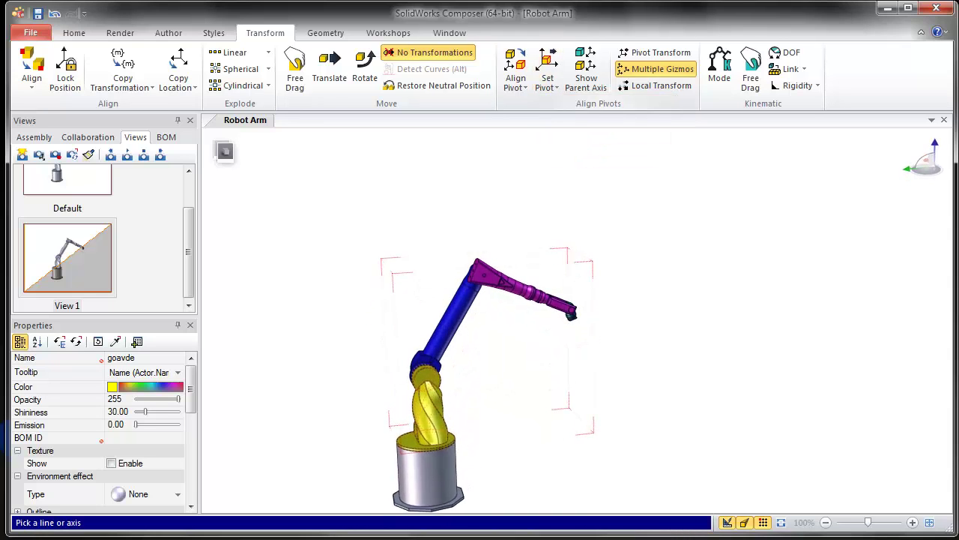
scroll(461, 469, "up", 5)
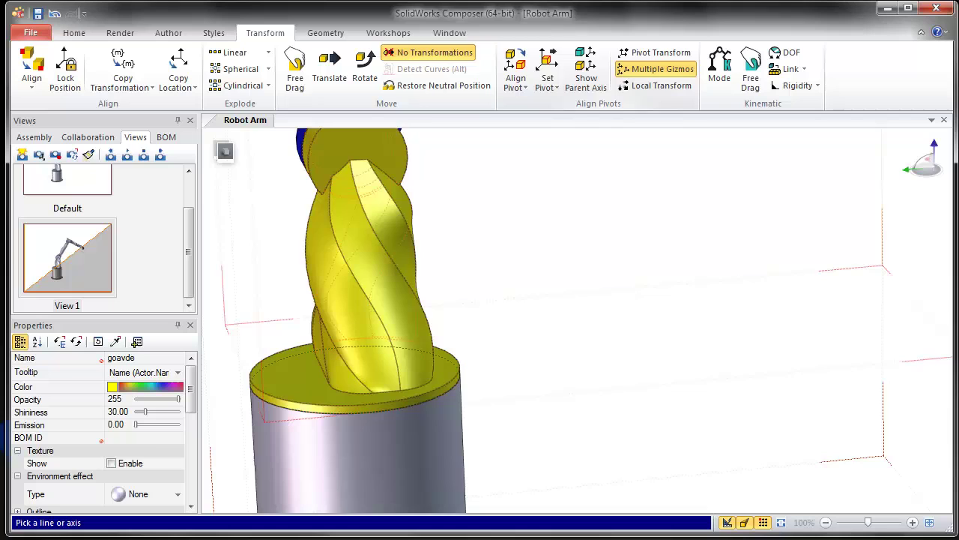
left_click(355, 379)
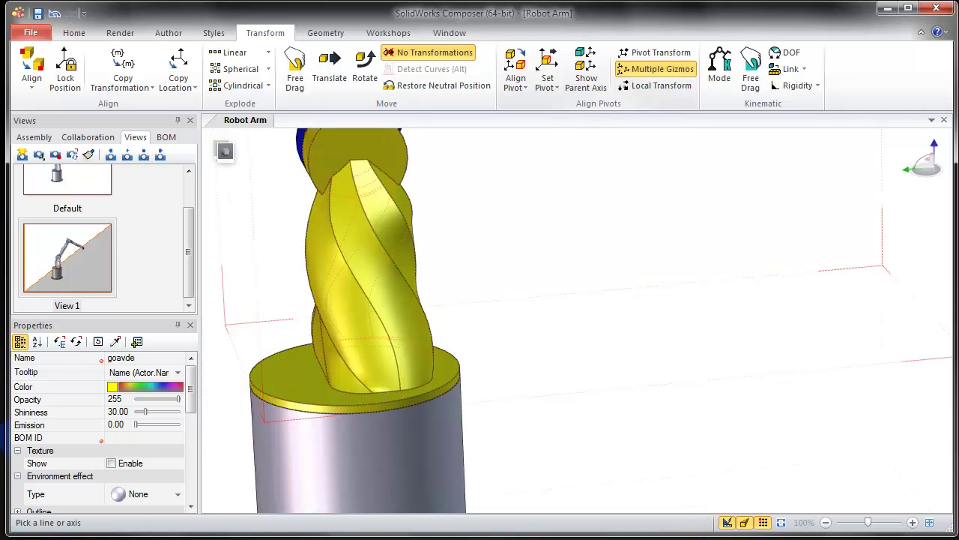
Step: Activate Translate, select the whole robot arm and align the pivots of all its parts with the world axis
scroll(517, 405, "down", 7)
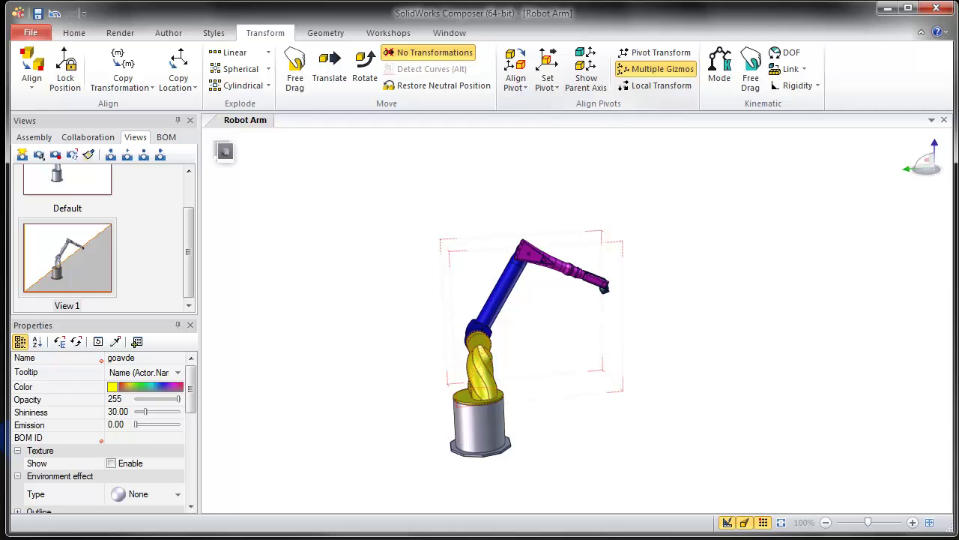
left_click_drag(701, 214, 412, 477)
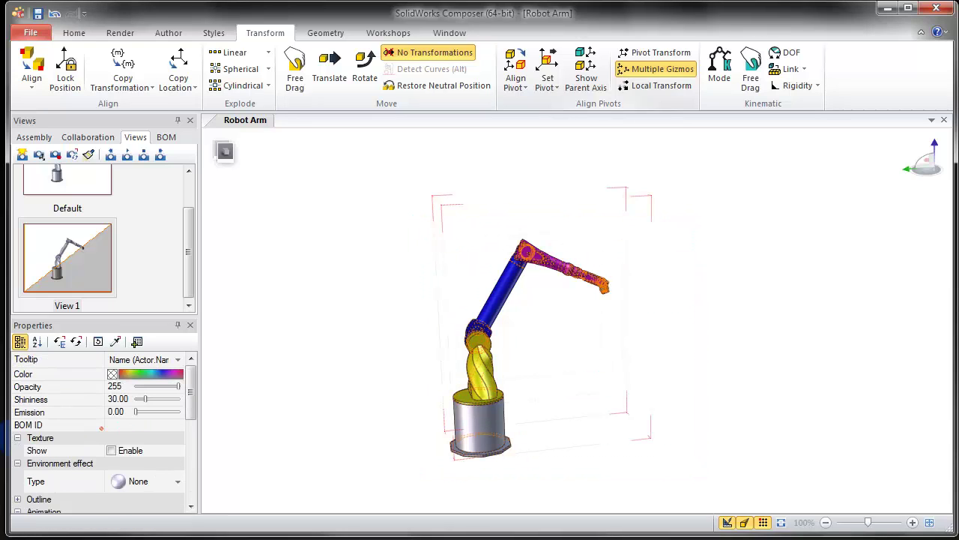
key("Escape")
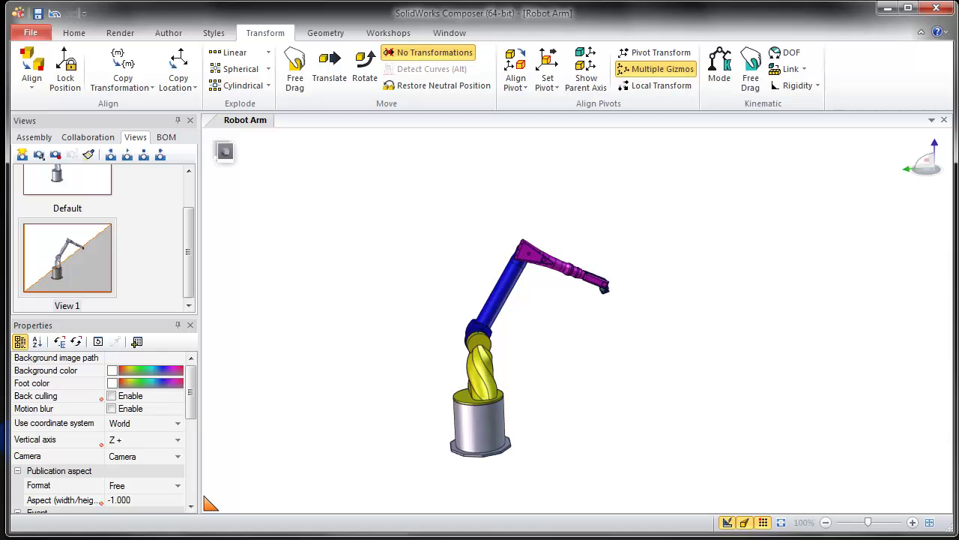
left_click(330, 68)
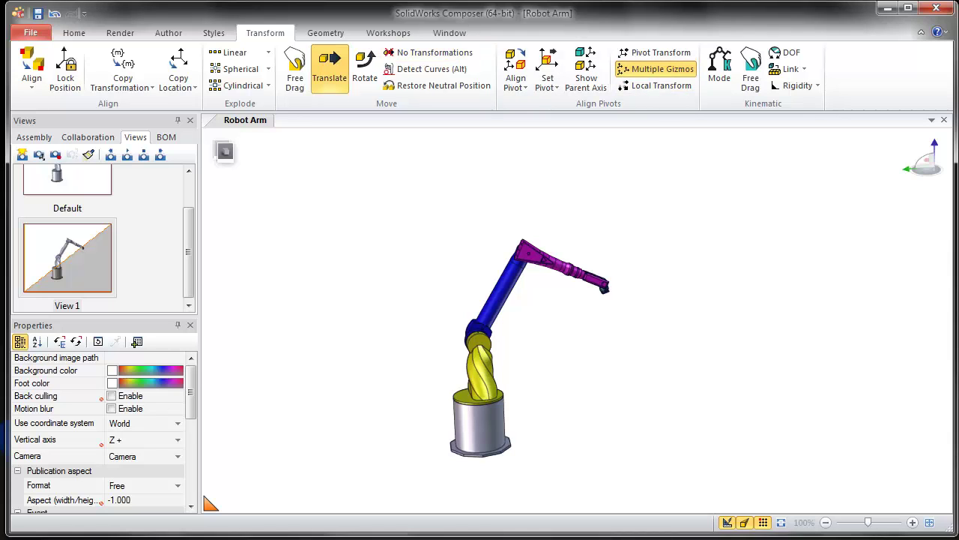
left_click_drag(693, 194, 359, 512)
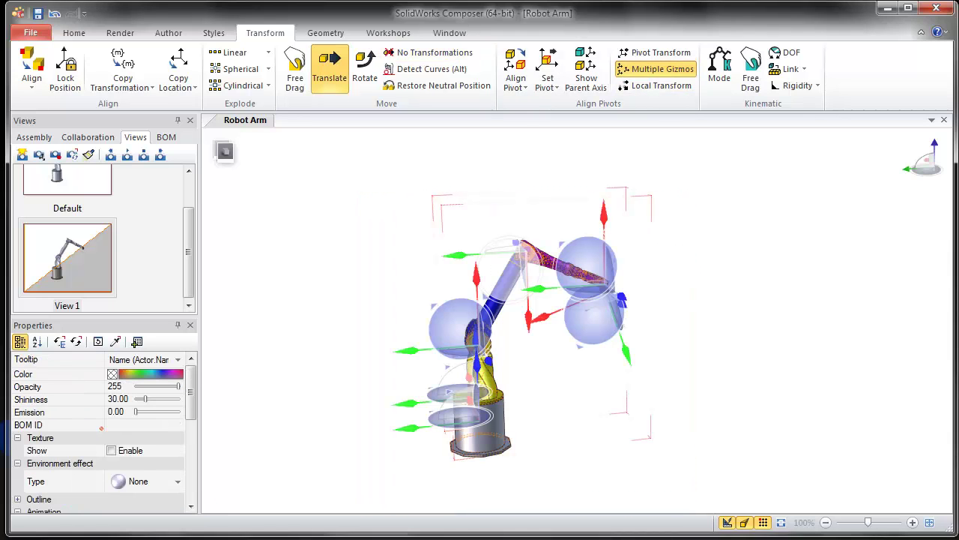
mouse_move(524, 323)
middle_mouse_down()
mouse_move(559, 367)
mouse_move(517, 318)
mouse_move(520, 330)
middle_mouse_up()
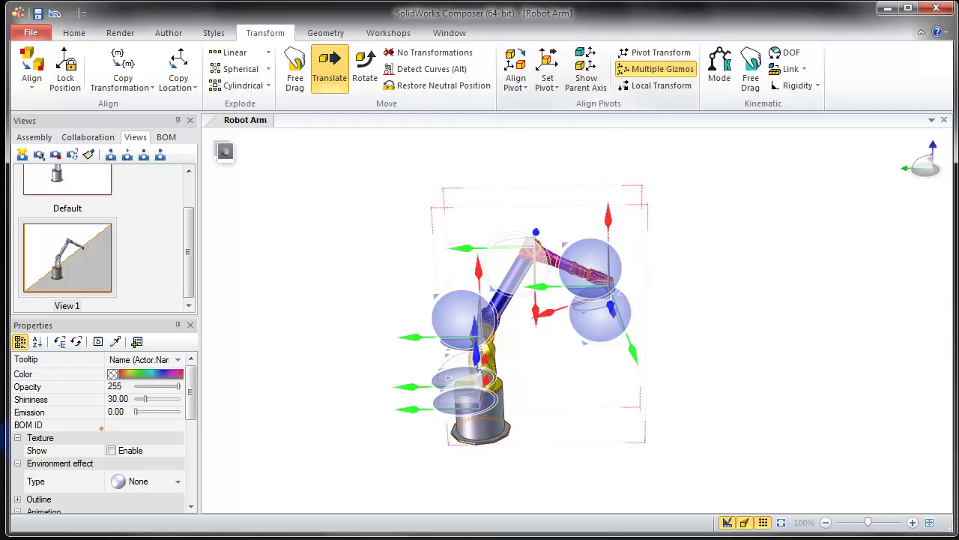
left_click(515, 83)
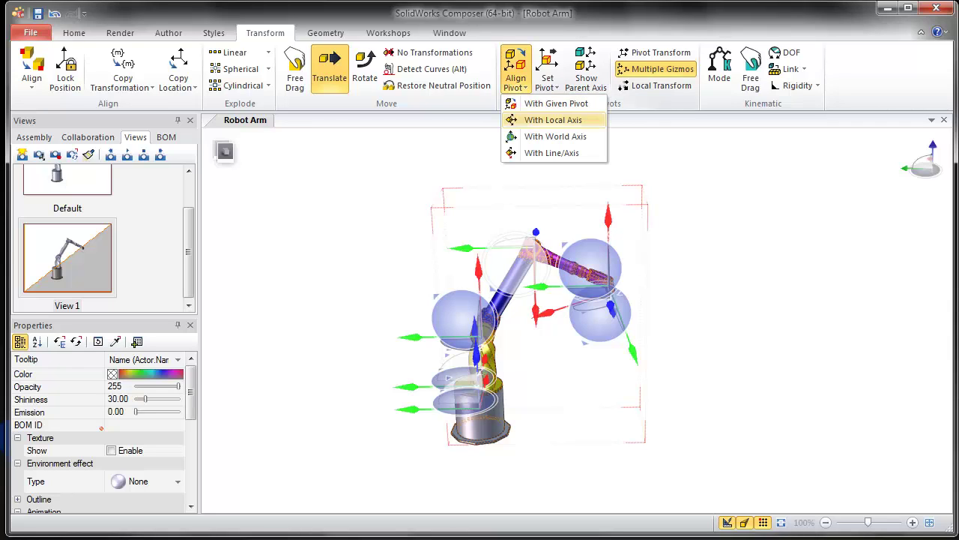
left_click(555, 137)
middle_click_drag(556, 315, 562, 276)
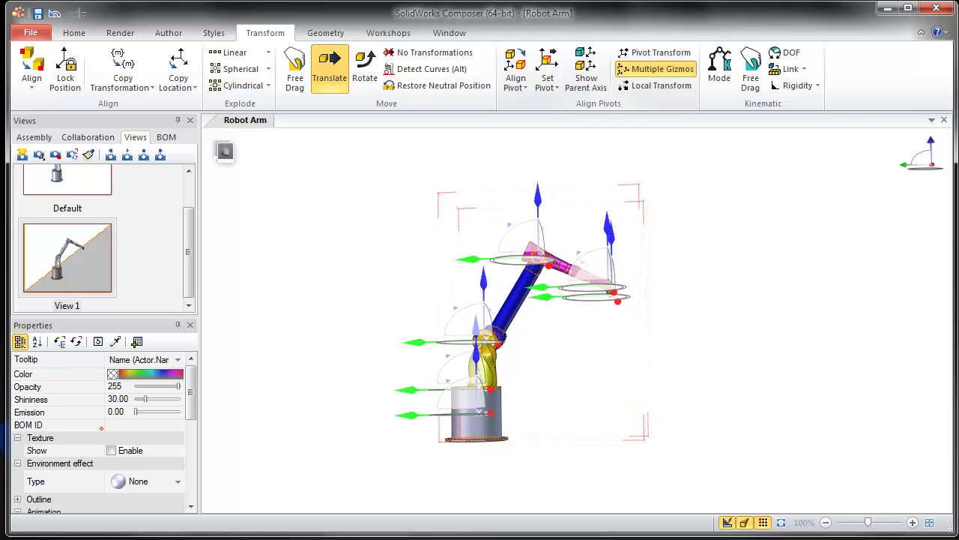
left_click(562, 323)
Step: Set the kinematic link type of the teal wrist kafa to Pivot
middle_click_drag(562, 322, 569, 349)
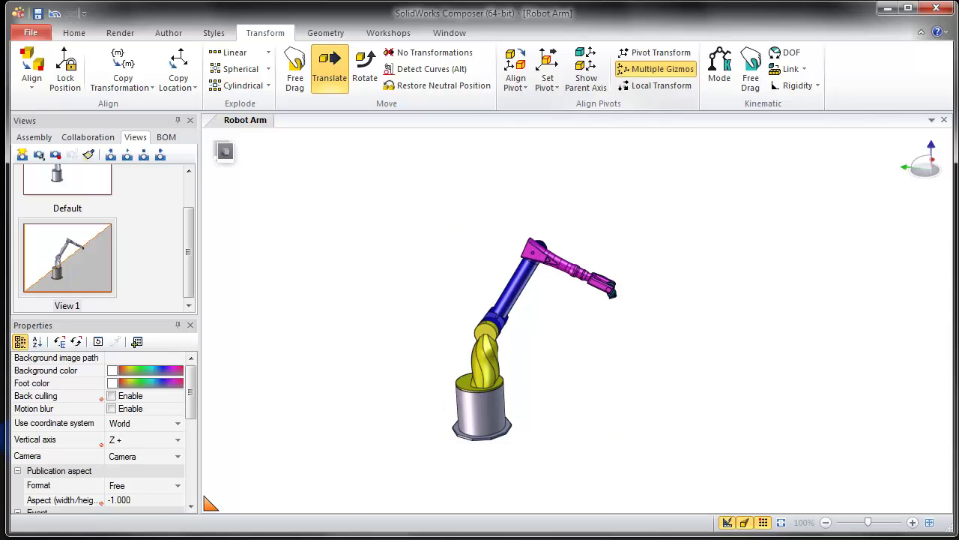
scroll(618, 291, "up", 10)
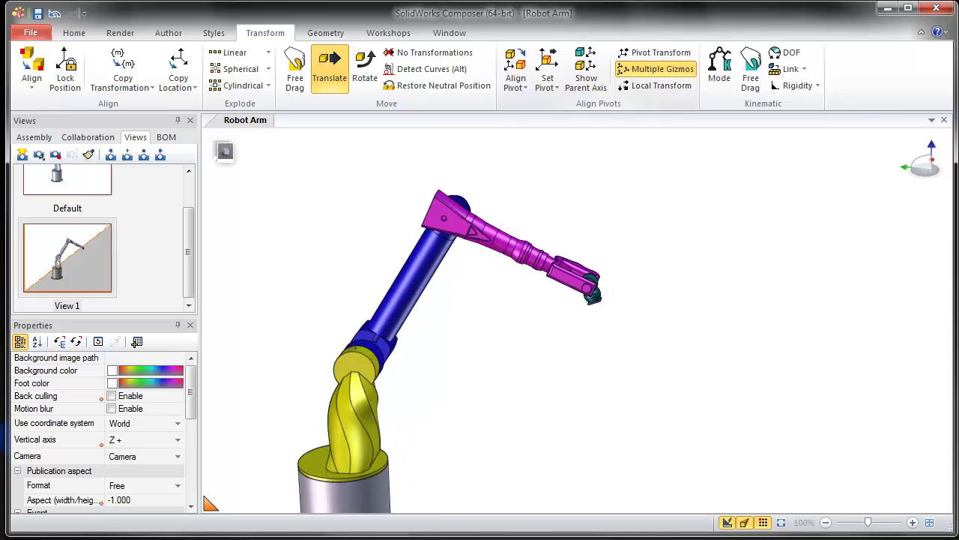
middle_click_drag(592, 285, 592, 302)
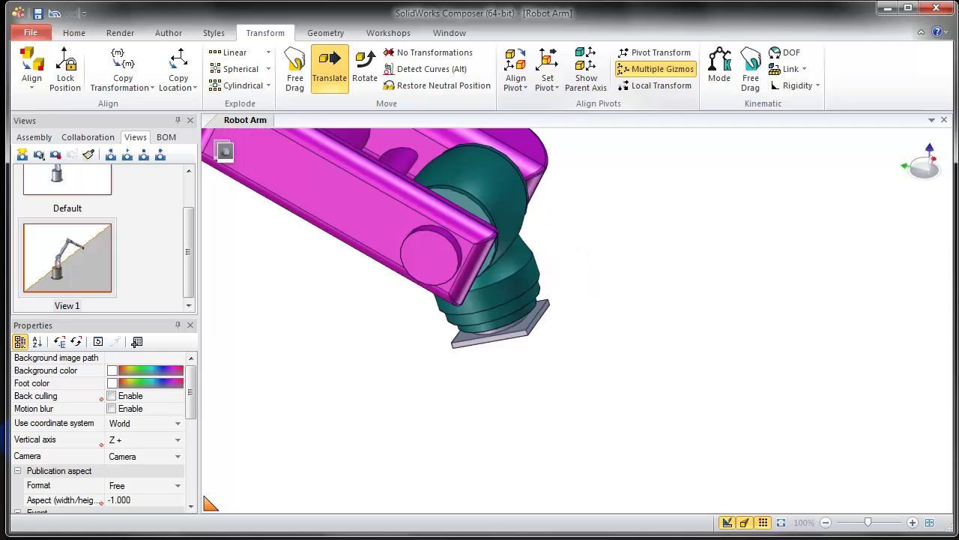
left_click(503, 279)
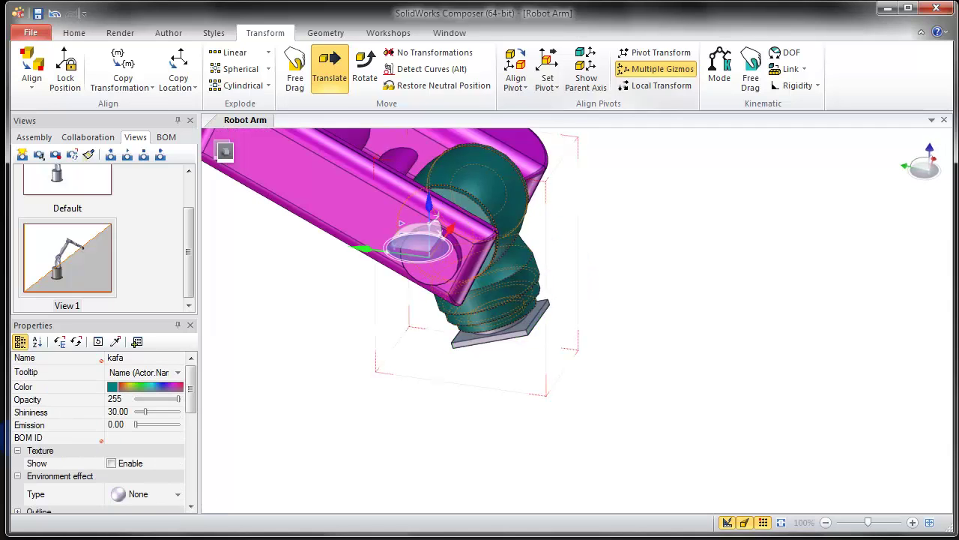
left_click_drag(191, 388, 190, 410)
scroll(105, 431, "up", 2)
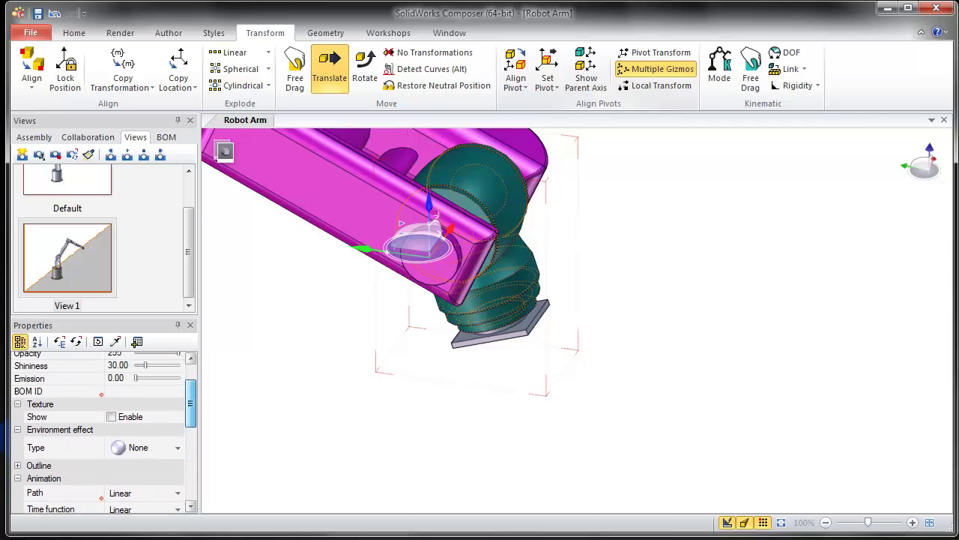
scroll(105, 431, "down", 5)
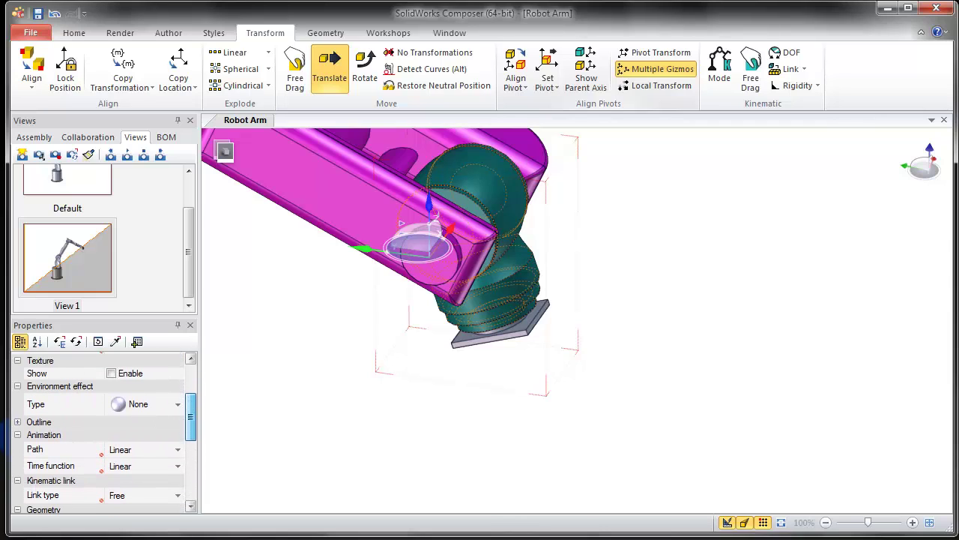
left_click(178, 479)
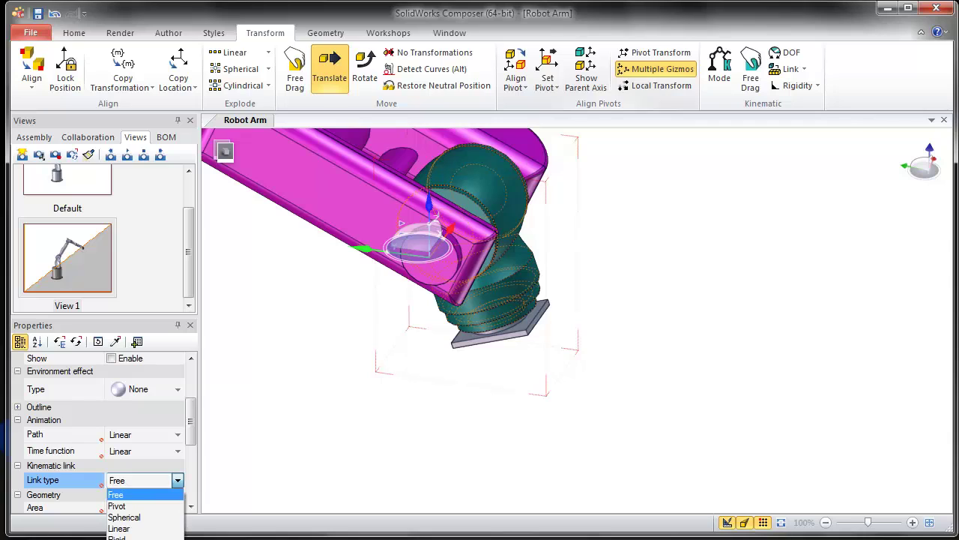
left_click(118, 506)
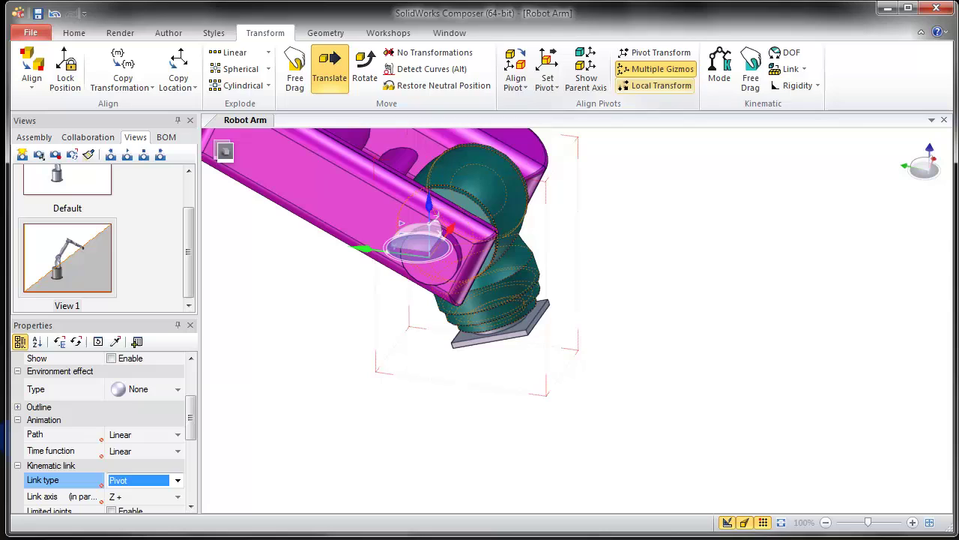
Step: Turn on the DOF display and set the link axis of the teal wrist kafa to X+
left_click(785, 52)
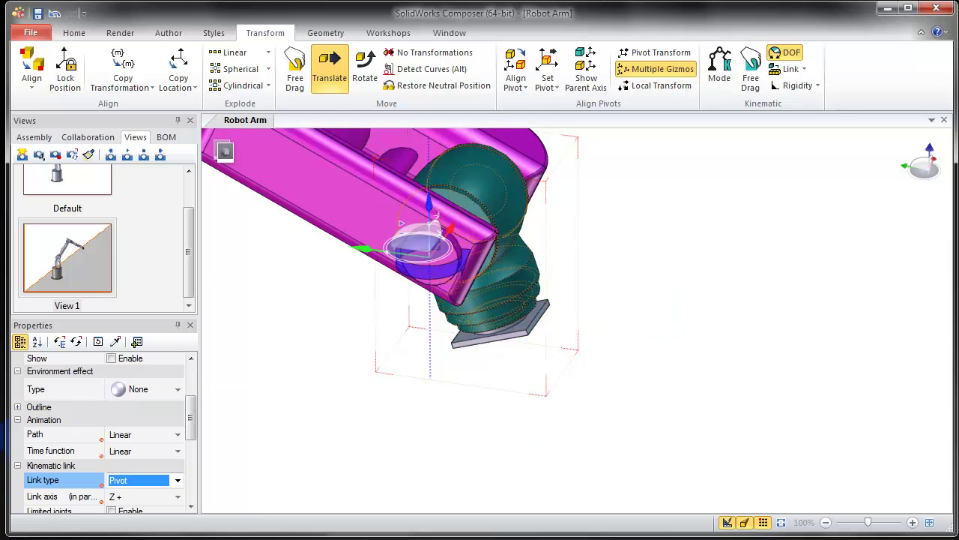
left_click(178, 496)
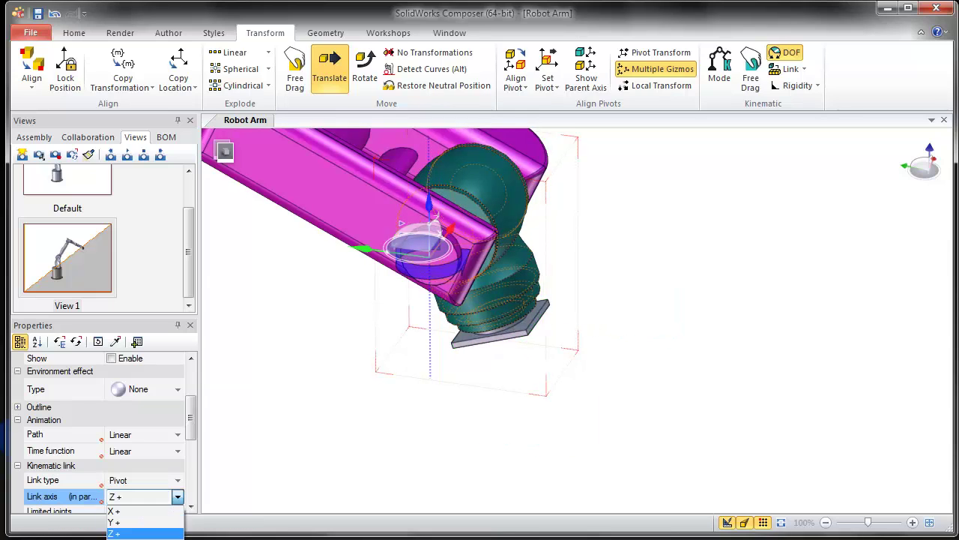
left_click(116, 511)
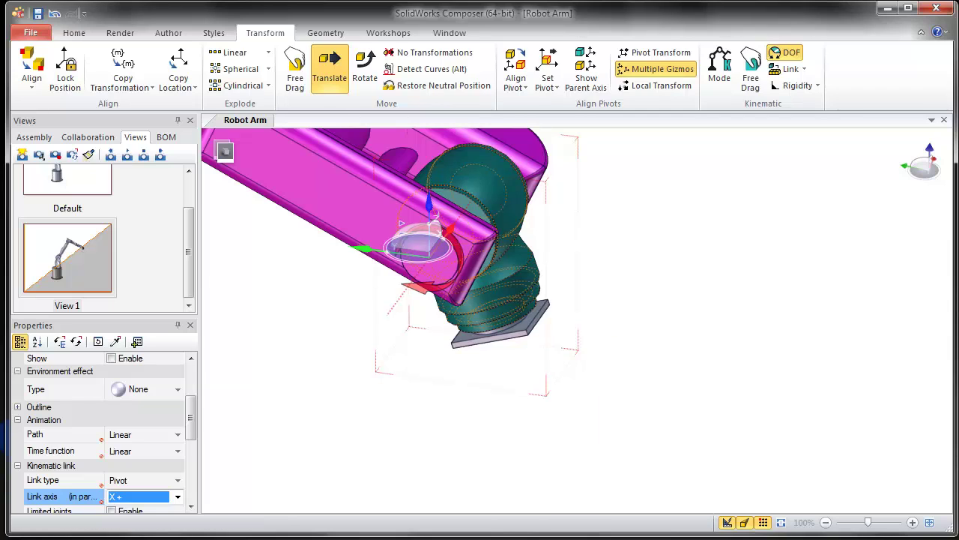
left_click(360, 343)
Step: Set the magenta arm Copy of kol1 to kinematic link type Pivot with link axis X+
scroll(359, 343, "down", 6)
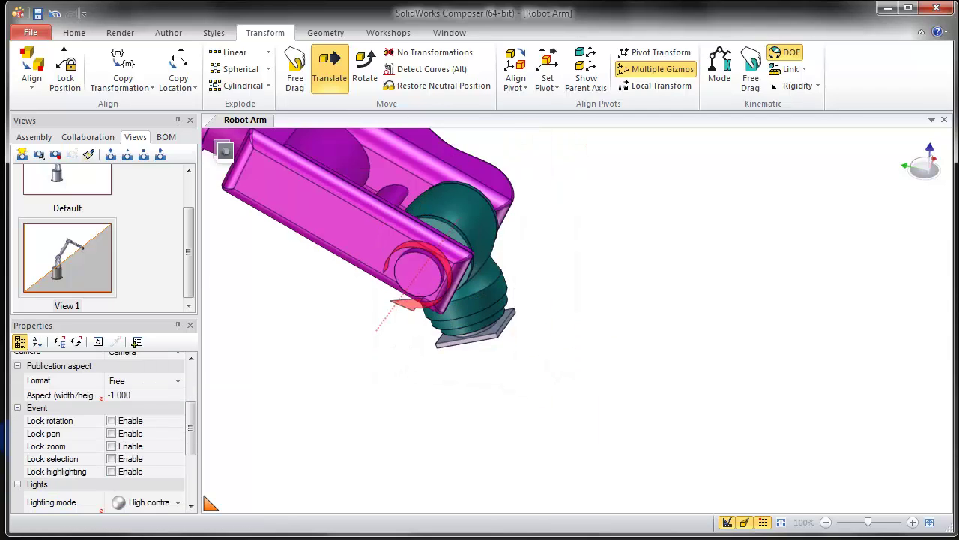
left_click(301, 259)
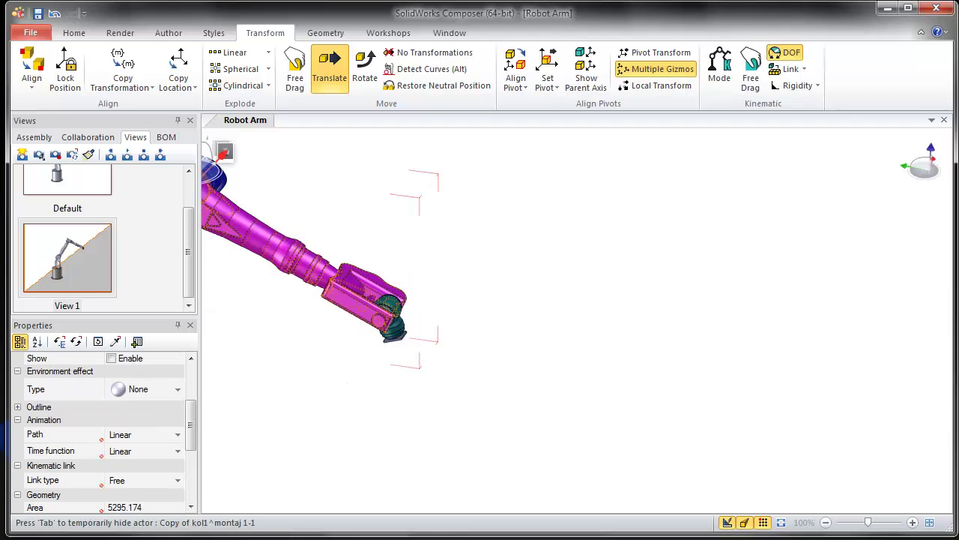
scroll(105, 431, "down", 4)
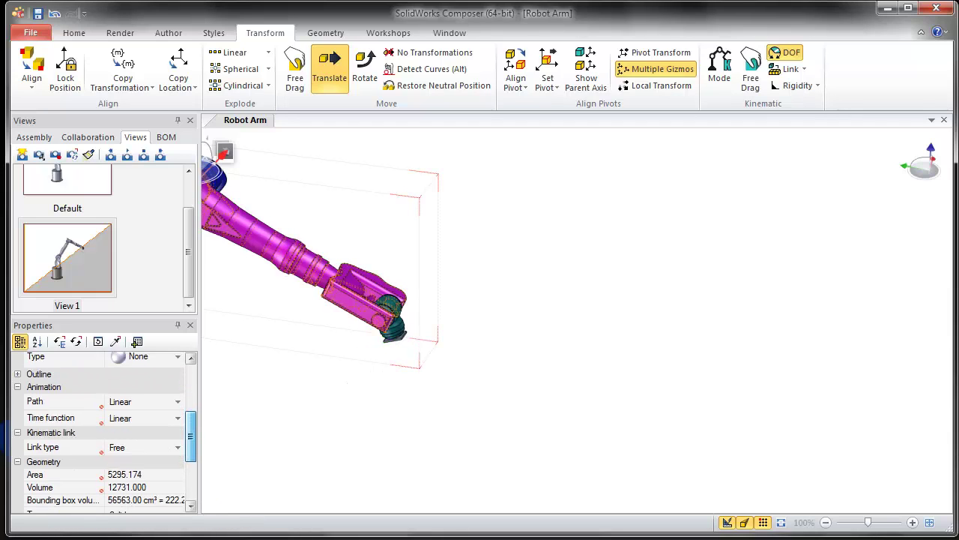
scroll(105, 432, "down", 1)
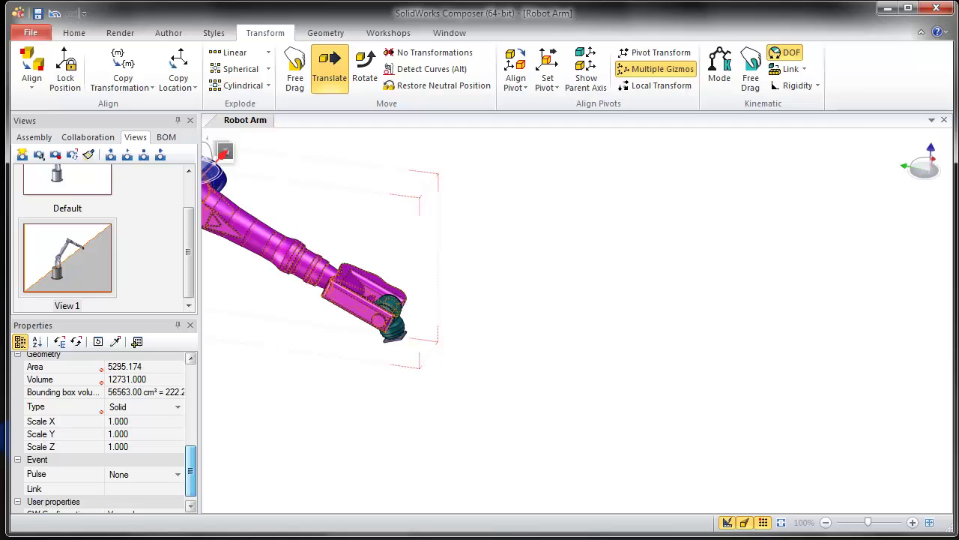
scroll(105, 432, "up", 5)
scroll(104, 431, "up", 2)
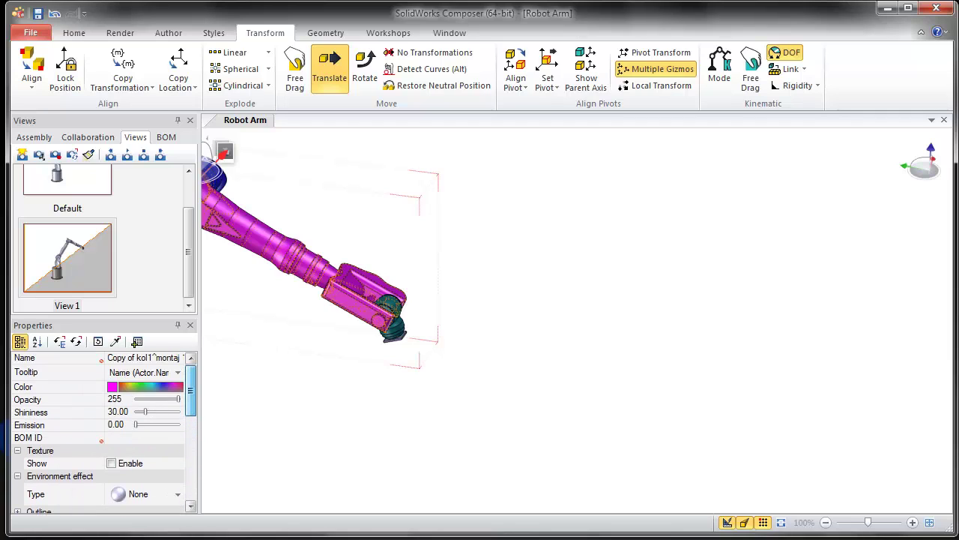
scroll(105, 432, "down", 5)
left_click_drag(190, 462, 190, 457)
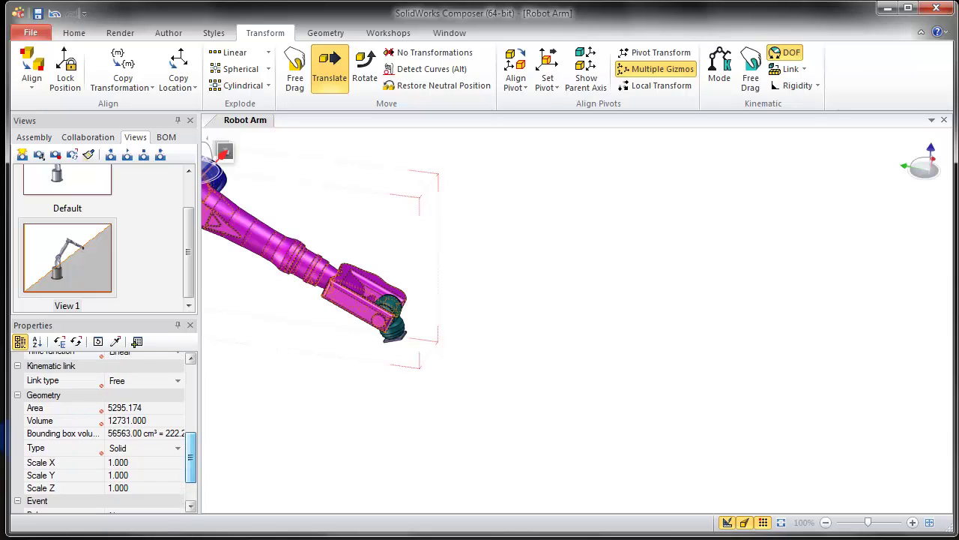
left_click(178, 381)
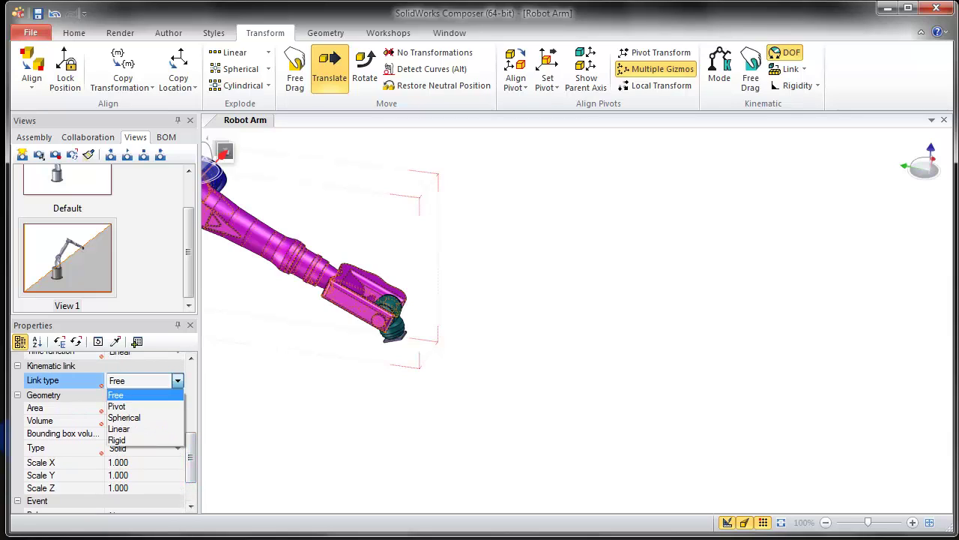
left_click(117, 406)
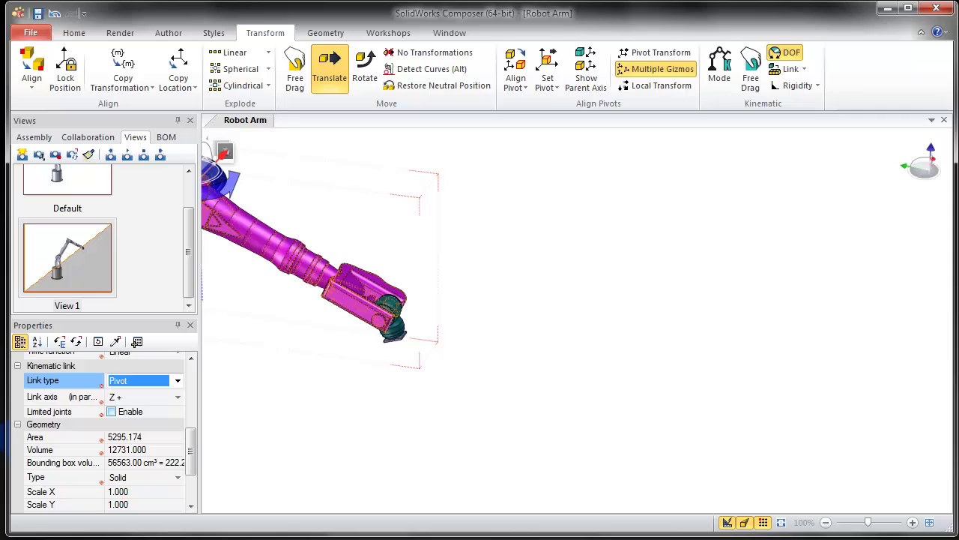
left_click(178, 397)
left_click(116, 411)
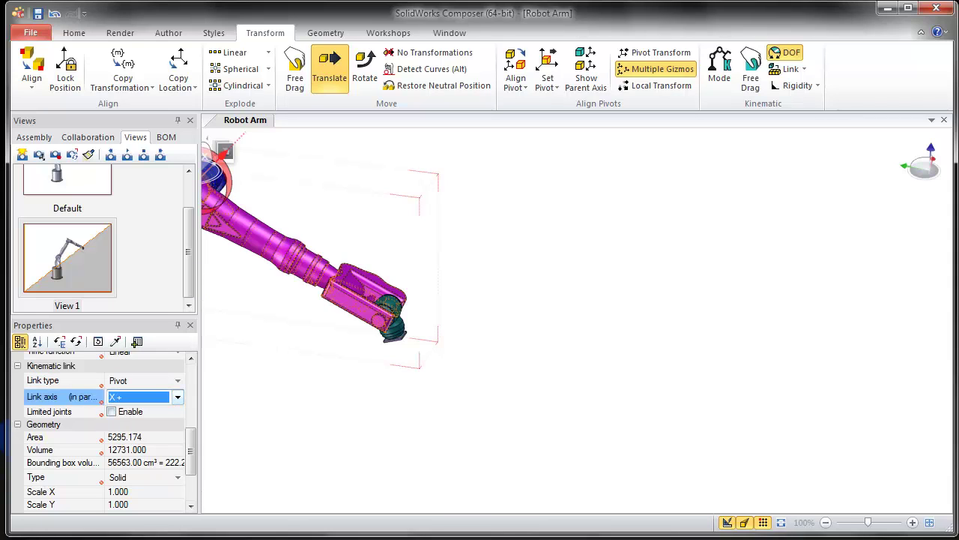
Step: Set the blue arm kol2 to kinematic link type Pivot with link axis X+
scroll(212, 377, "up", 3)
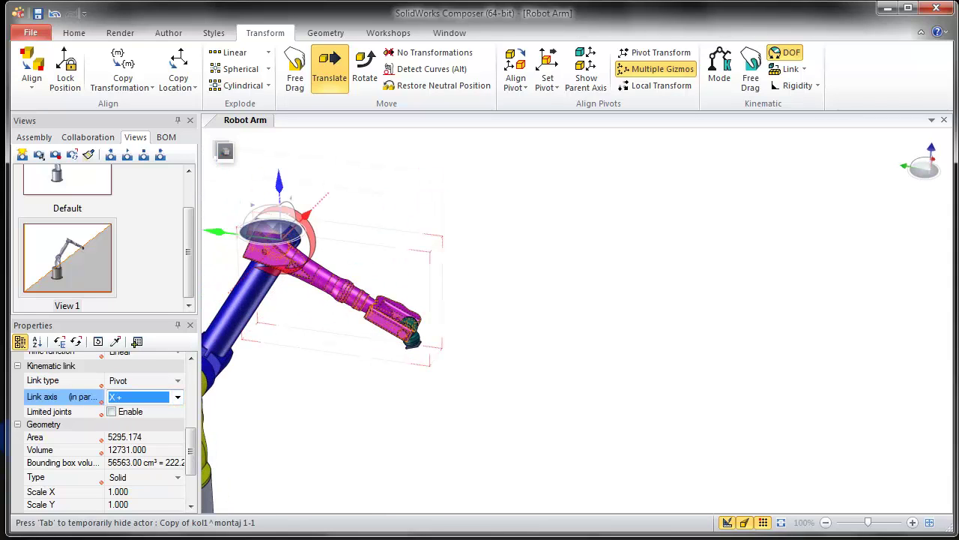
scroll(316, 356, "down", 2)
scroll(330, 326, "down", 1)
scroll(254, 346, "up", 2)
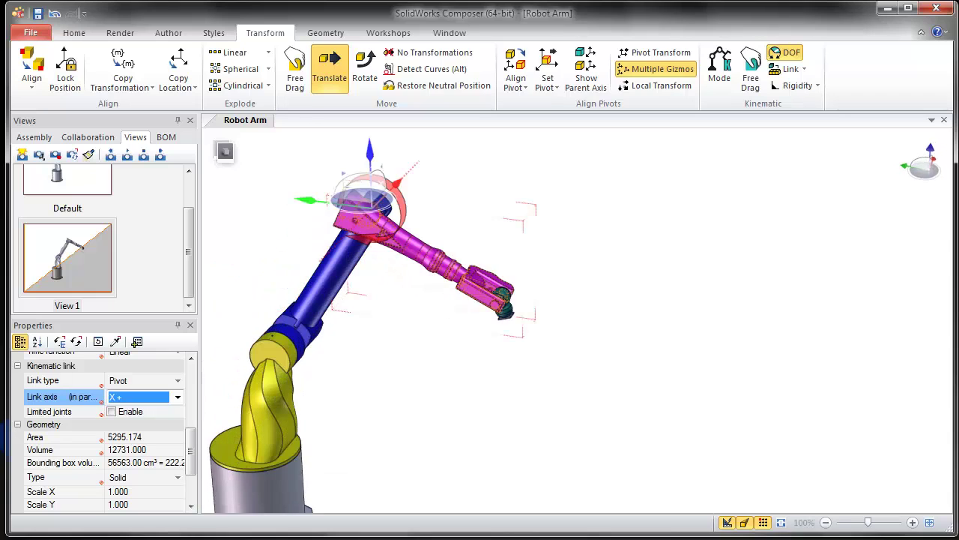
left_click(311, 308)
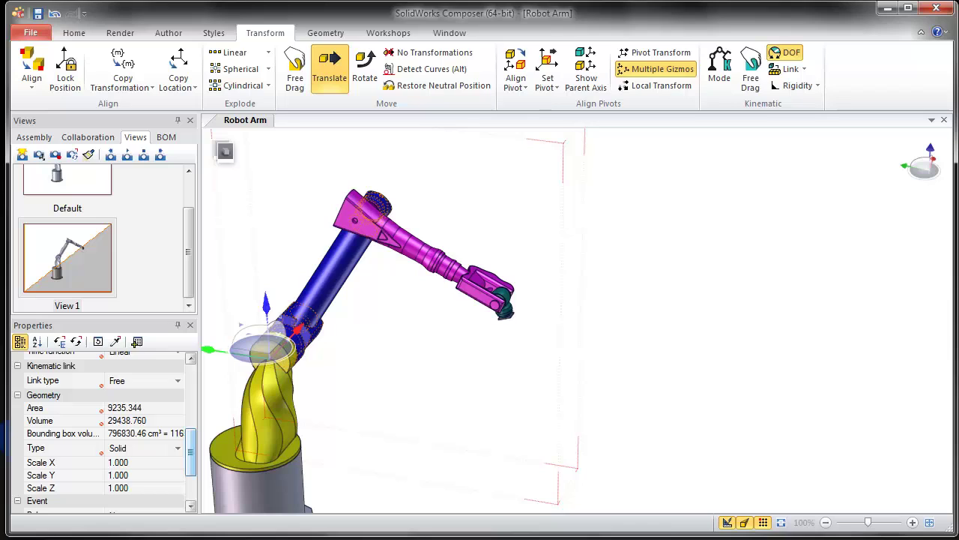
scroll(190, 450, "up", 2)
left_click(177, 419)
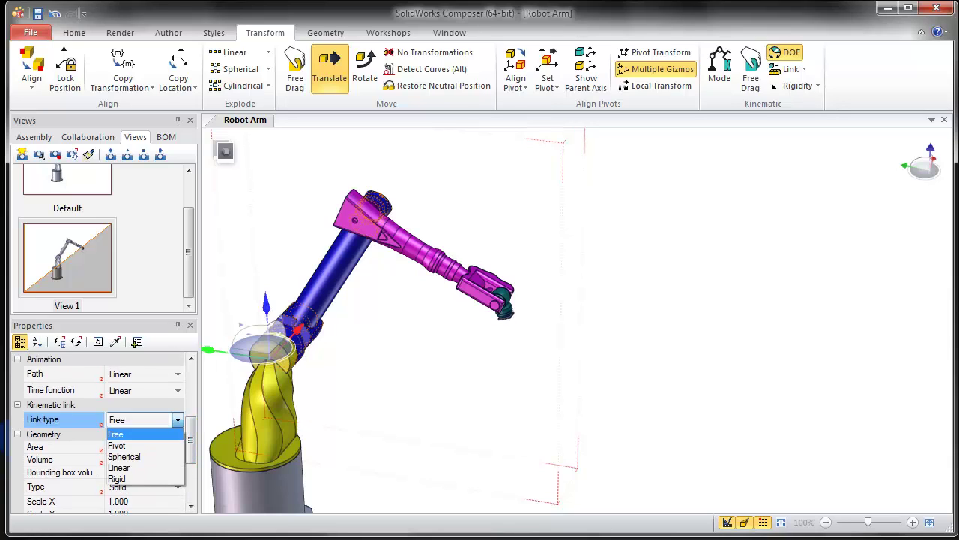
left_click(118, 445)
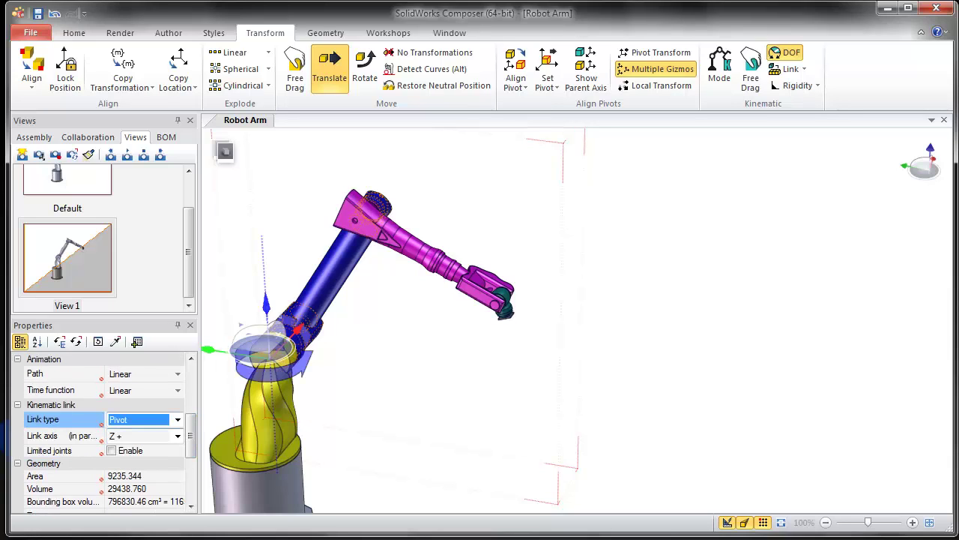
left_click(177, 435)
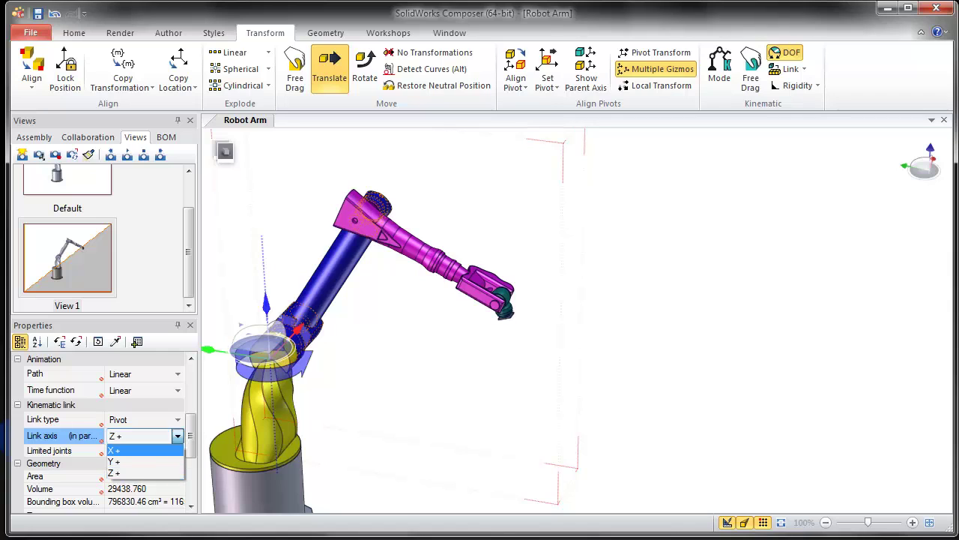
left_click(118, 450)
Step: Set the kinematic link type of the yellow body goavde to Pivot
left_click(276, 422)
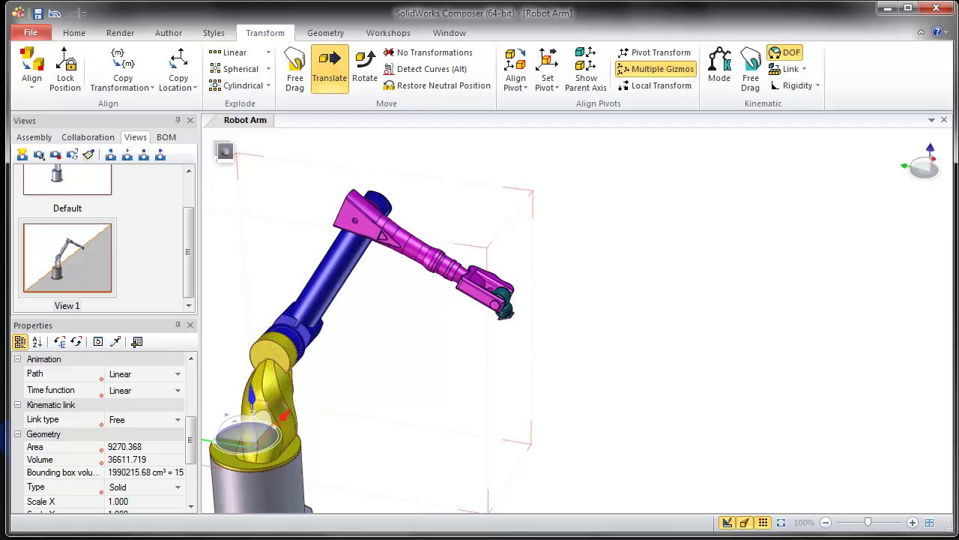
left_click_drag(191, 441, 191, 450)
left_click(178, 387)
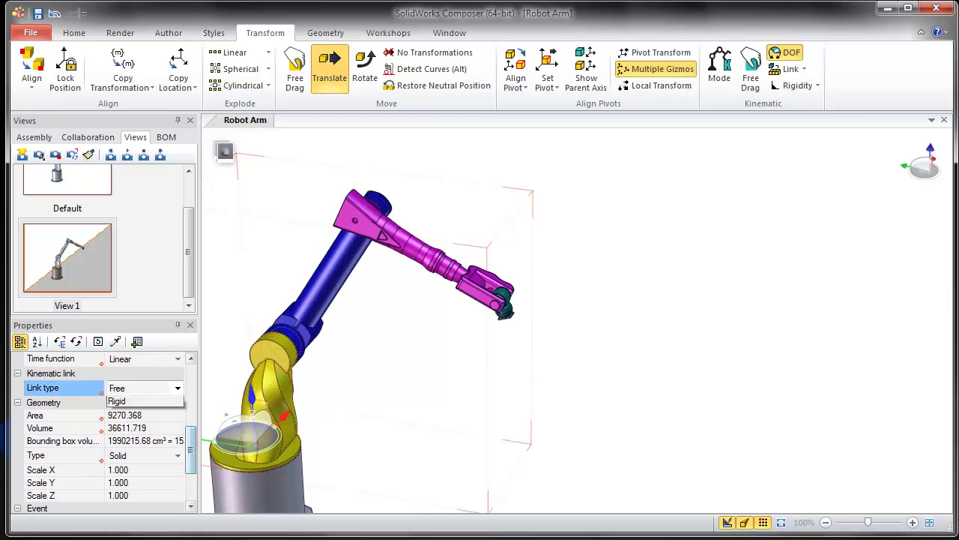
left_click(117, 414)
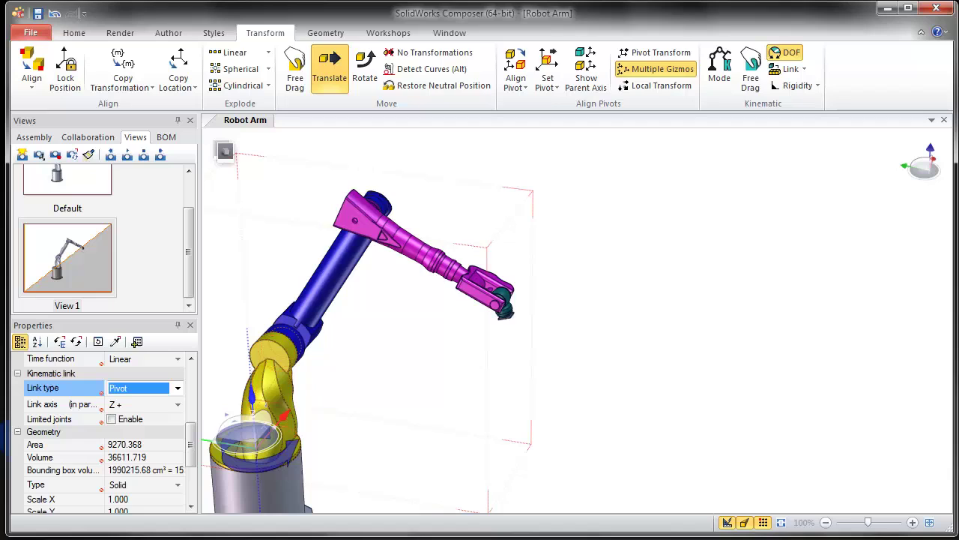
Step: Set the kinematic link type of the small grey end plate below the teal wrist to Rigid
scroll(529, 326, "up", 9)
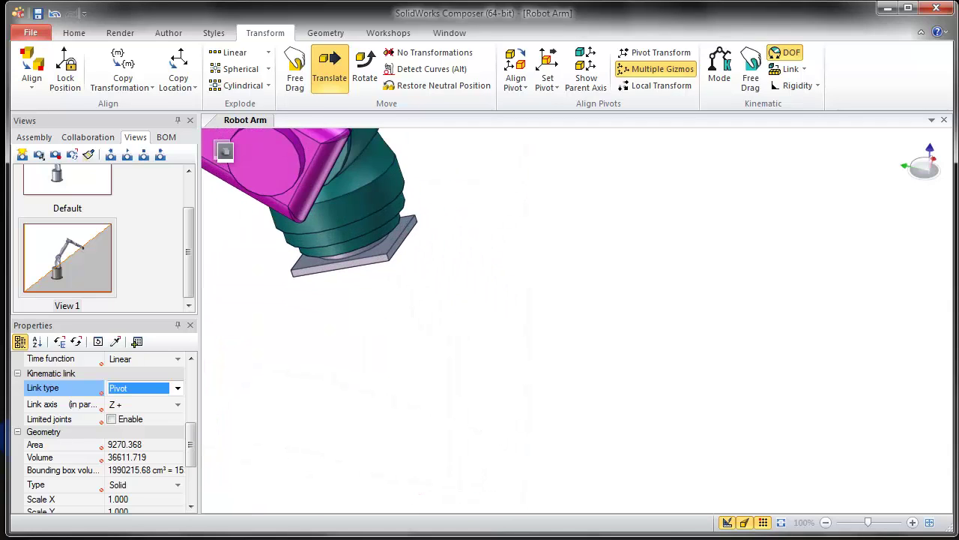
left_click(337, 225)
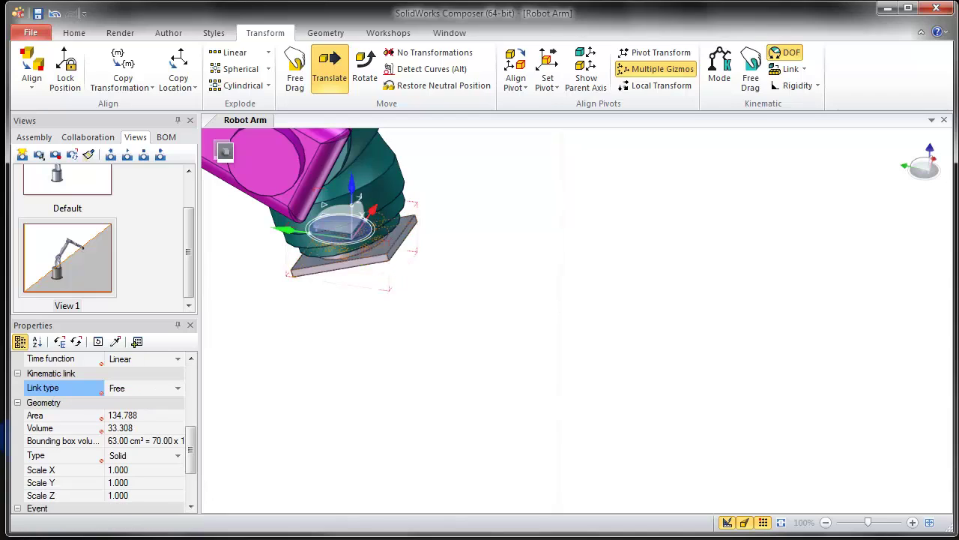
left_click(178, 389)
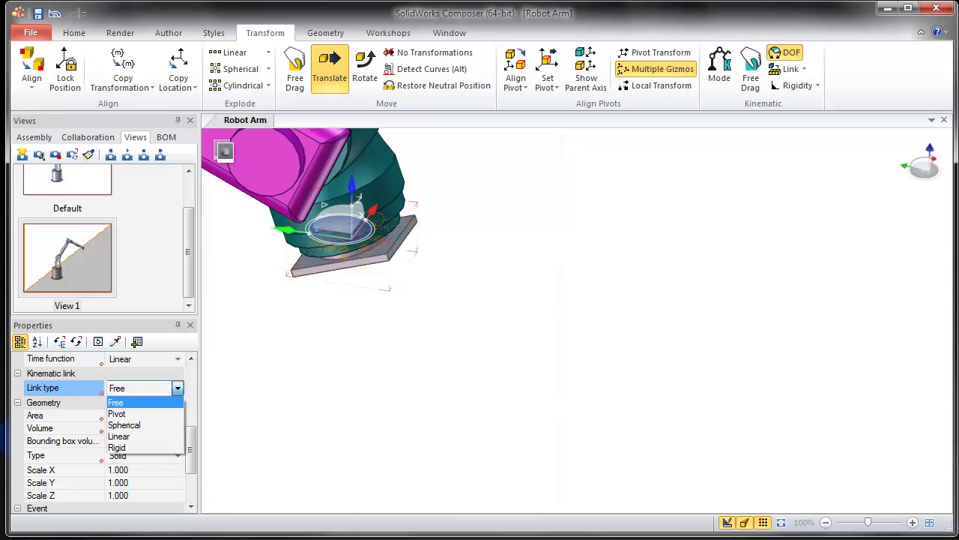
key("Down")
key("Return")
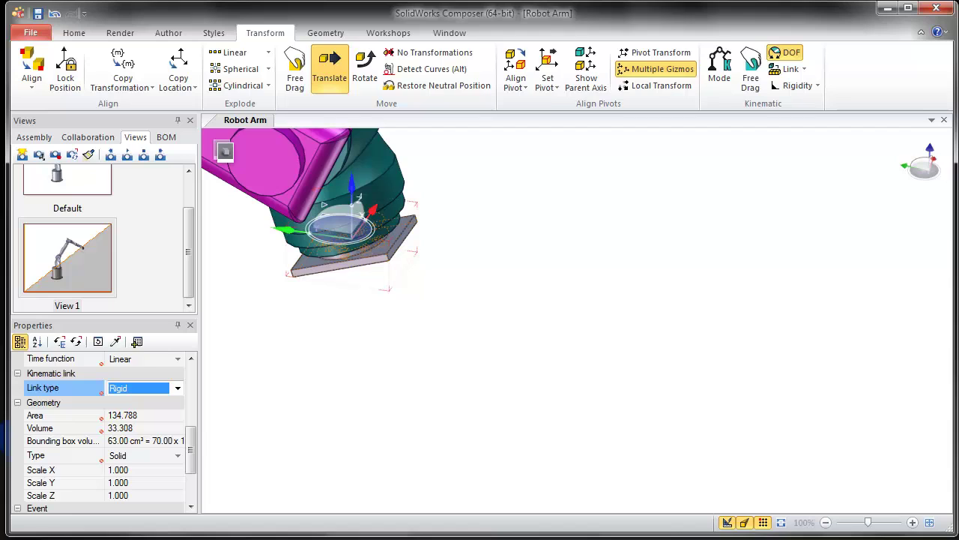
left_click(562, 334)
Step: Turn off Multiple Gizmos and the DOF display for the robot arm
scroll(563, 334, "down", 10)
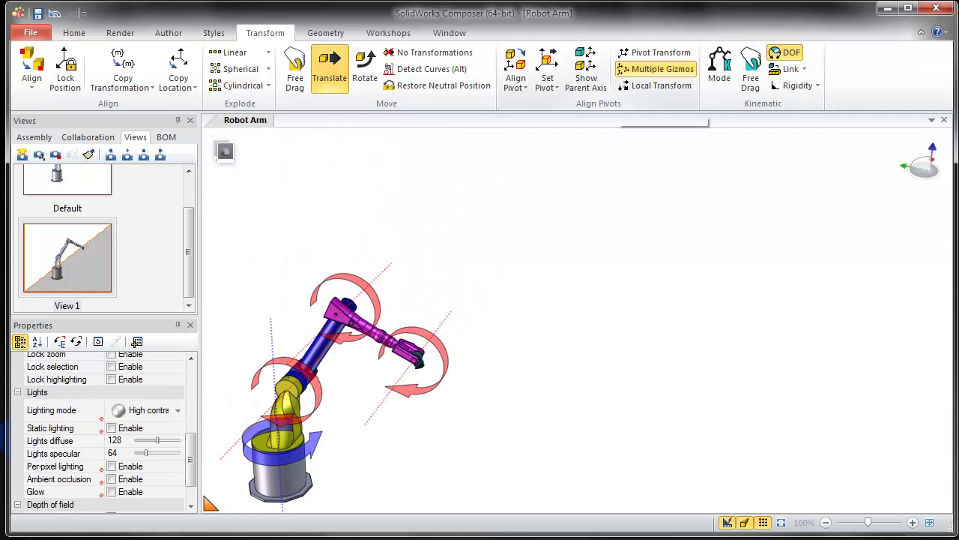
left_click(656, 68)
left_click(784, 52)
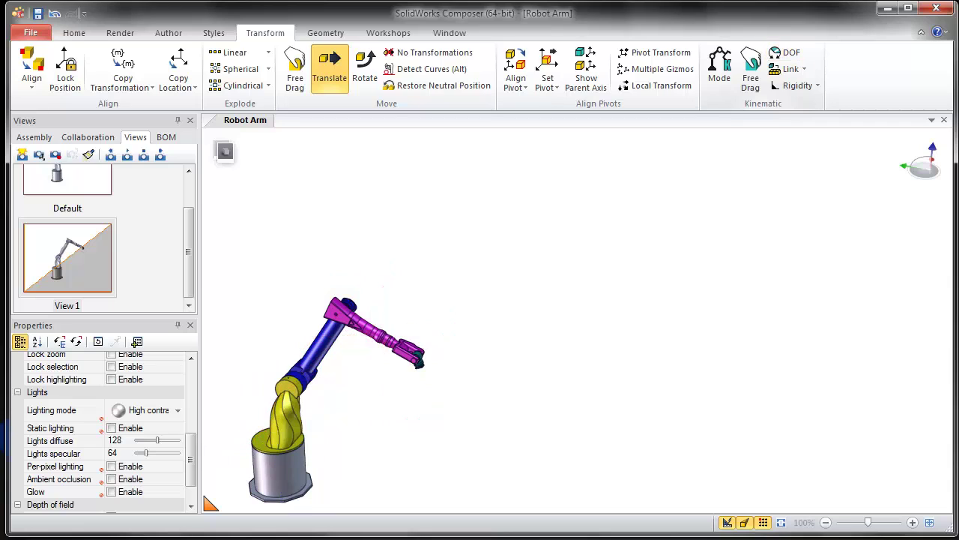
Step: Turn on kinematic mode with Free Drag and swing the arm by its blue arm kol2 and yellow body goavde
scroll(326, 472, "down", 2)
scroll(326, 472, "up", 4)
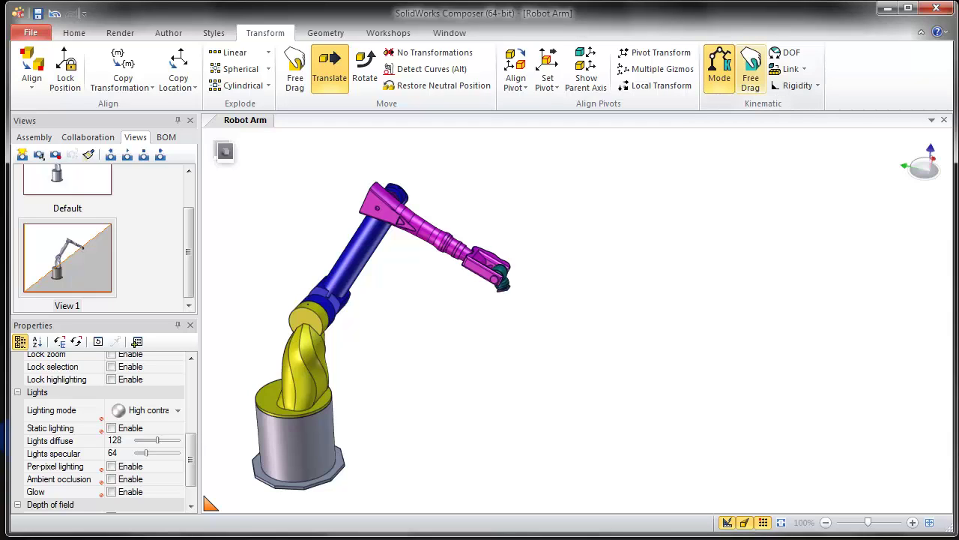
left_click(750, 71)
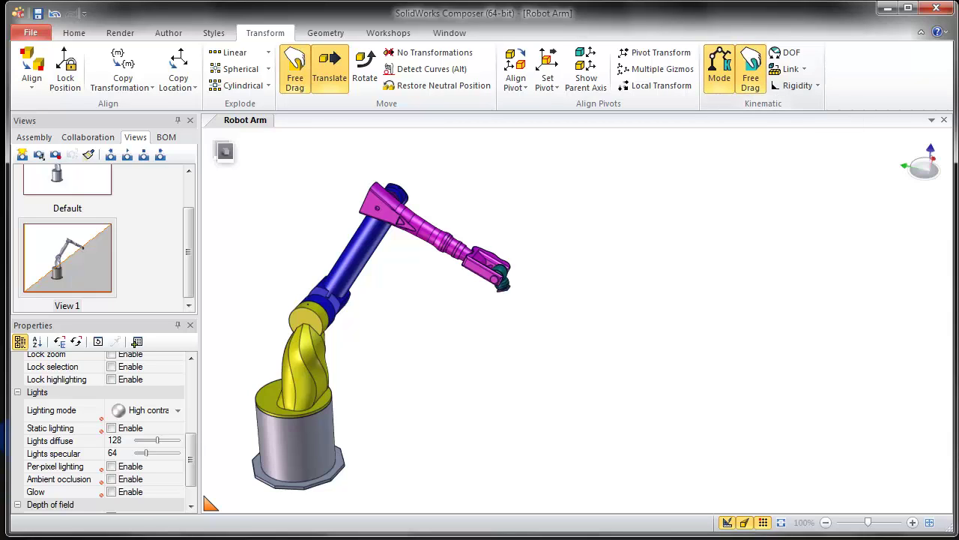
left_click_drag(363, 251, 378, 266)
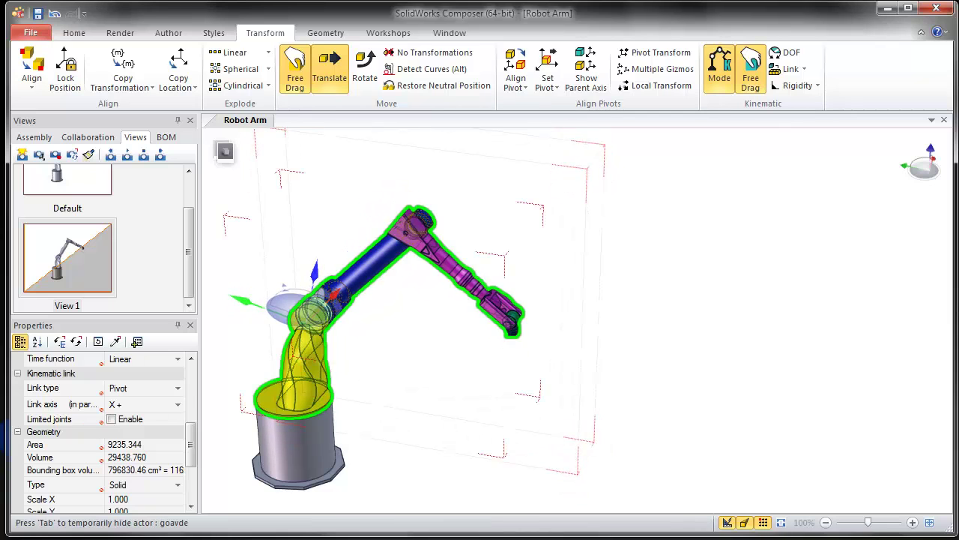
left_click_drag(308, 331, 321, 345)
Step: Freely pull the teal wrist kafa in several directions so the linked robot arm follows its joints
scroll(485, 364, "up", 3)
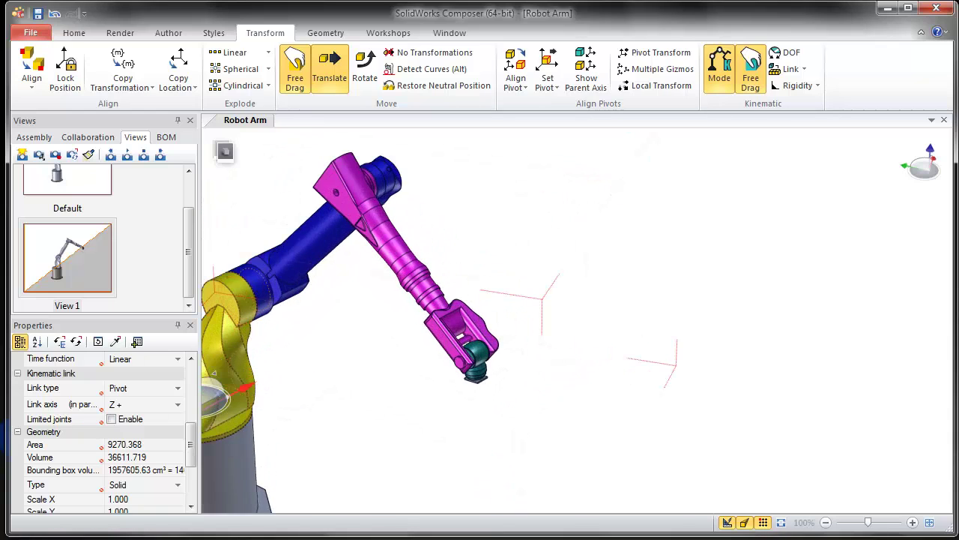
left_click_drag(478, 362, 492, 346)
scroll(475, 367, "down", 3)
right_click_drag(477, 369, 486, 346)
scroll(486, 344, "up", 3)
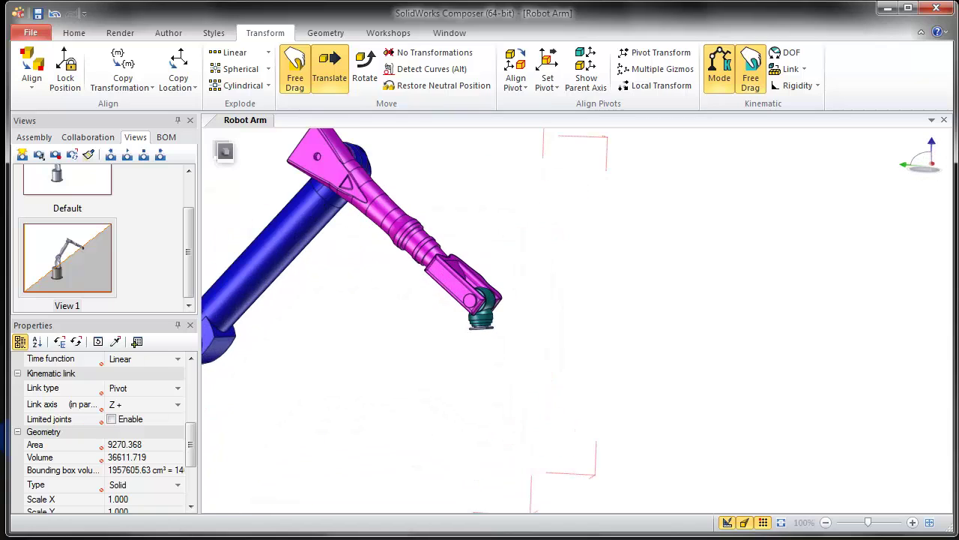
mouse_move(481, 321)
left_mouse_down()
mouse_move(493, 320)
mouse_move(474, 320)
left_mouse_up()
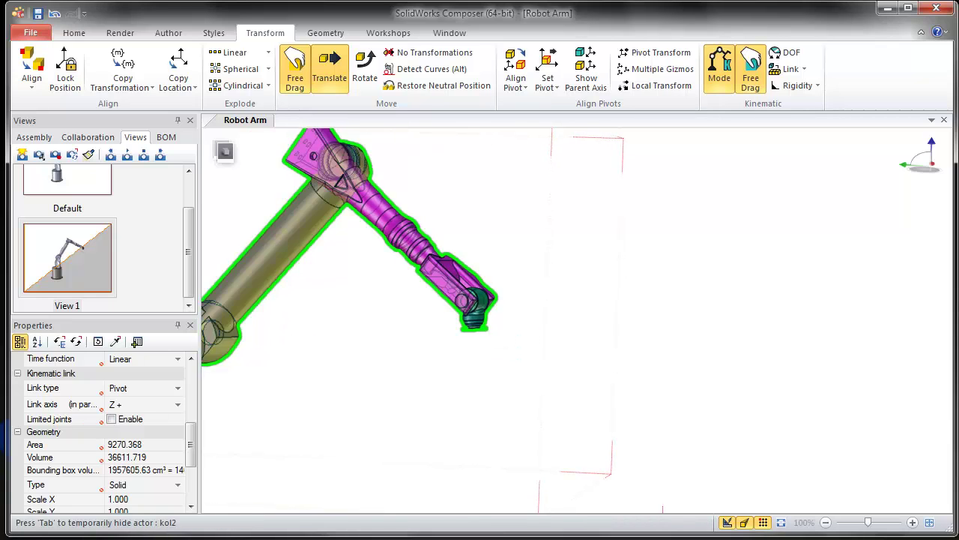
scroll(371, 317, "down", 4)
scroll(251, 386, "up", 2)
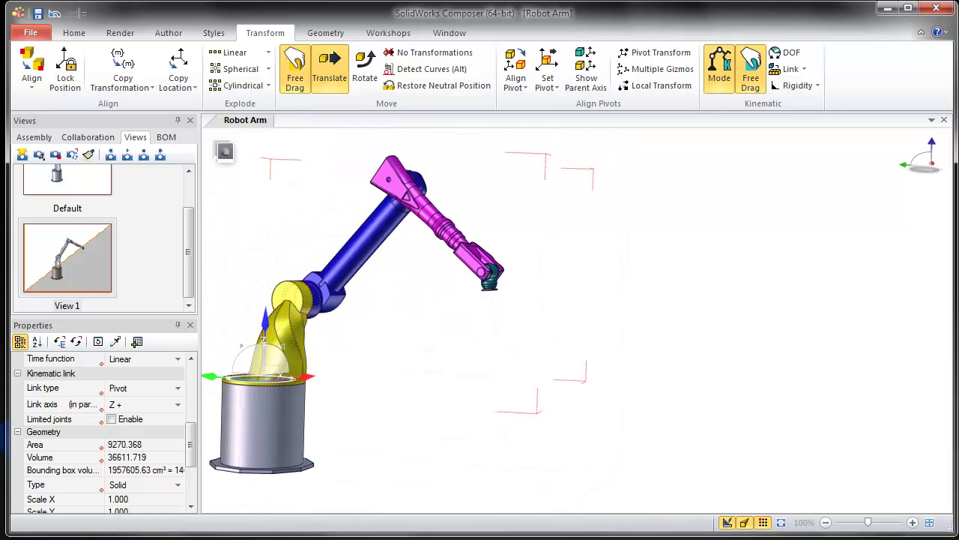
right_click_drag(443, 288, 450, 327)
scroll(449, 327, "up", 3)
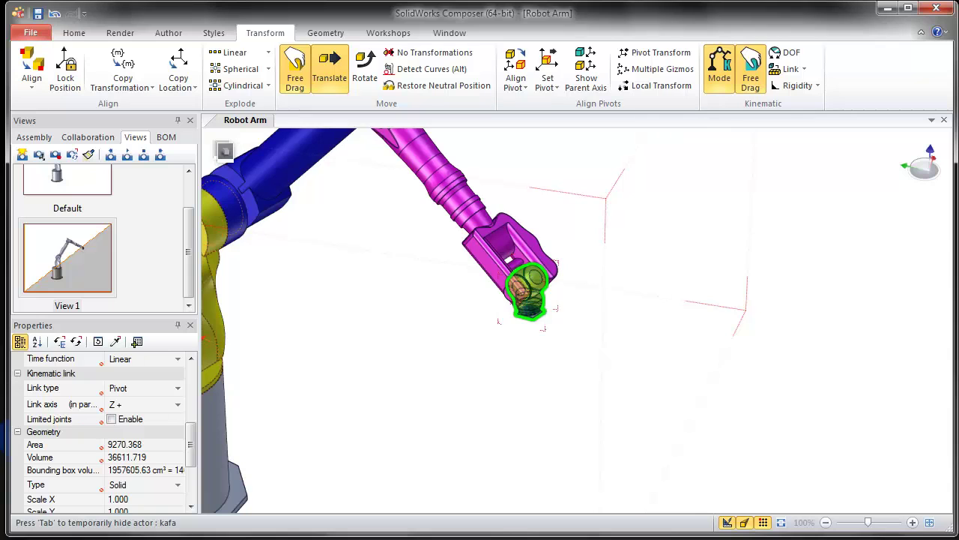
left_click_drag(530, 293, 513, 317)
scroll(513, 321, "down", 2)
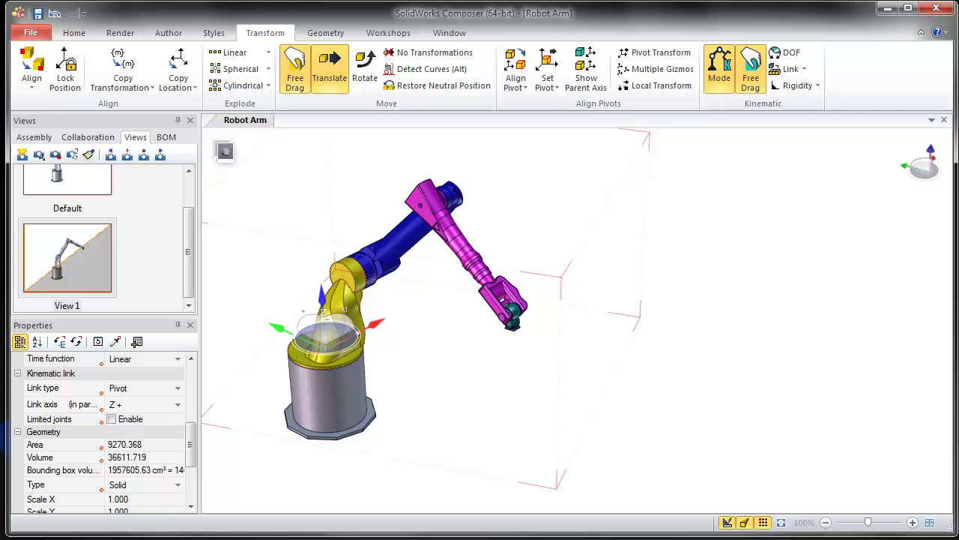
Step: Freely move the magenta forearm and the blue arm kol2 to repose the linked robot arm
mouse_move(470, 253)
left_mouse_down()
mouse_move(442, 272)
mouse_move(479, 243)
left_mouse_up()
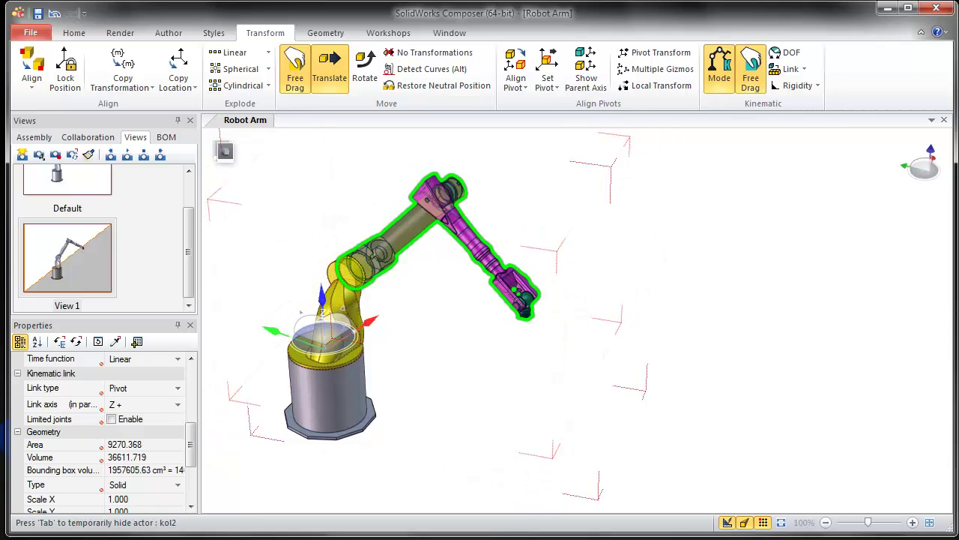
mouse_move(411, 224)
left_mouse_down()
mouse_move(393, 194)
mouse_move(357, 180)
mouse_move(413, 217)
mouse_move(408, 240)
mouse_move(414, 224)
left_mouse_up()
scroll(515, 301, "up", 2)
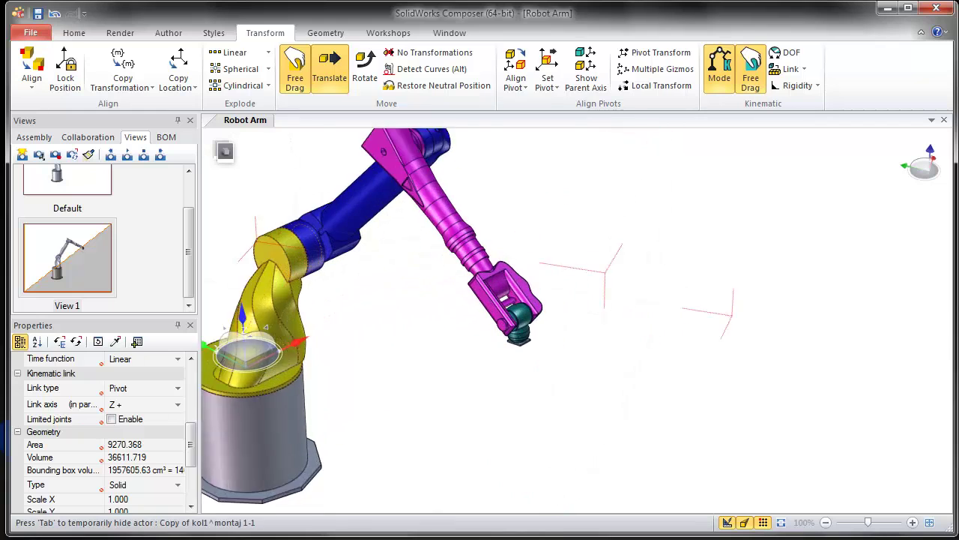
right_click_drag(288, 314, 360, 177)
left_click_drag(543, 177, 594, 340)
right_click_drag(588, 334, 577, 451)
right_click_drag(587, 328, 582, 339)
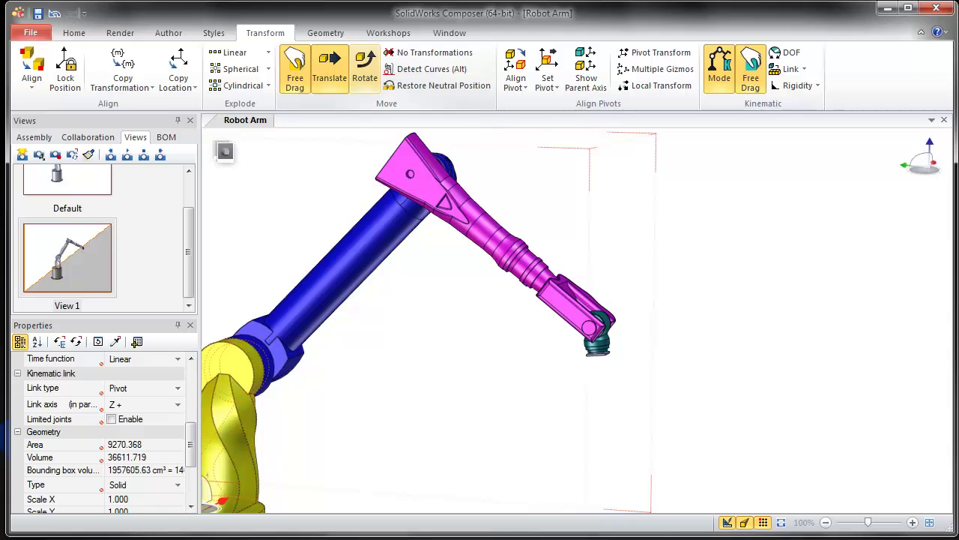
Step: Switch to Rotate and turn the magenta forearm about its elbow pivot until it is roughly horizontal
left_click(365, 69)
left_click(464, 210)
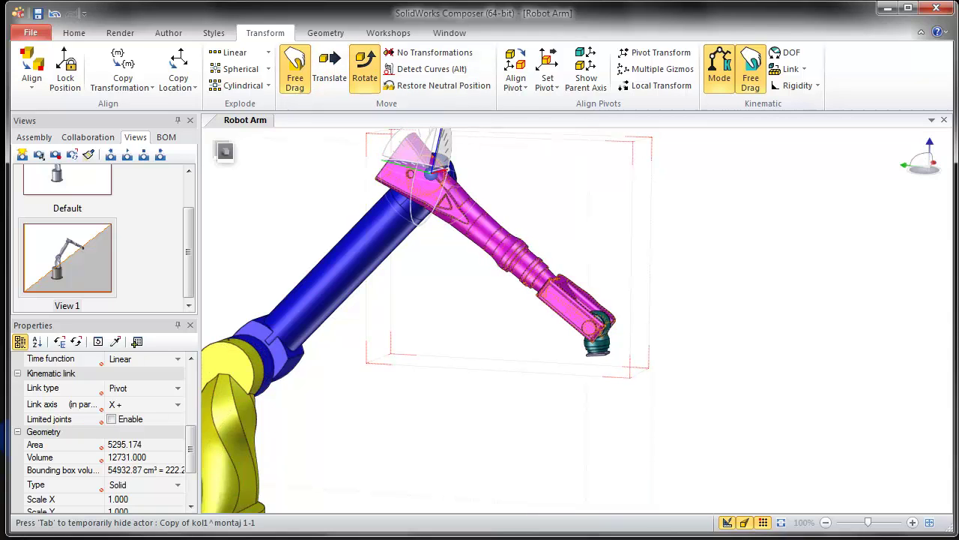
left_click_drag(416, 144, 402, 161)
Step: Rotate the teal wrist kafa about its pivot so its end plate faces nearly straight down
scroll(652, 207, "up", 2)
left_click(652, 183)
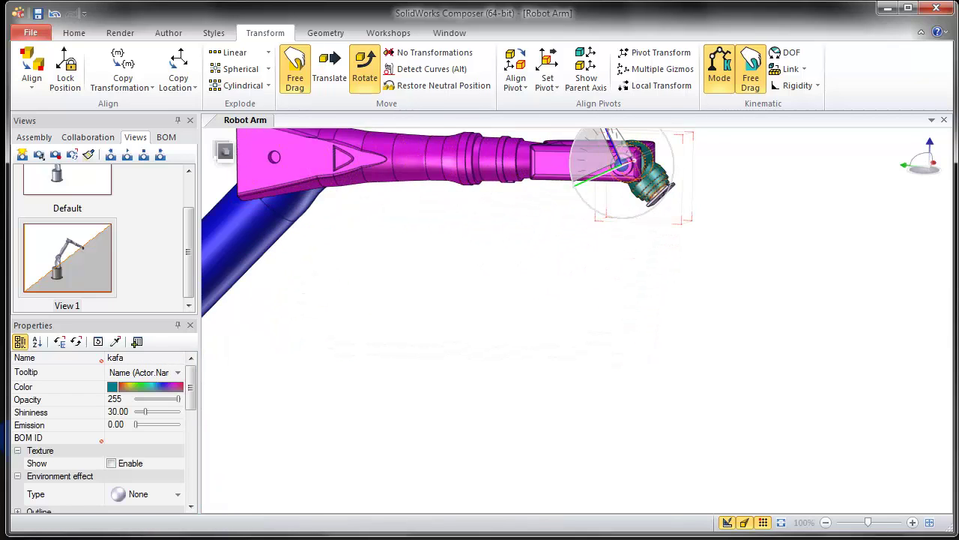
left_click_drag(580, 164, 587, 140)
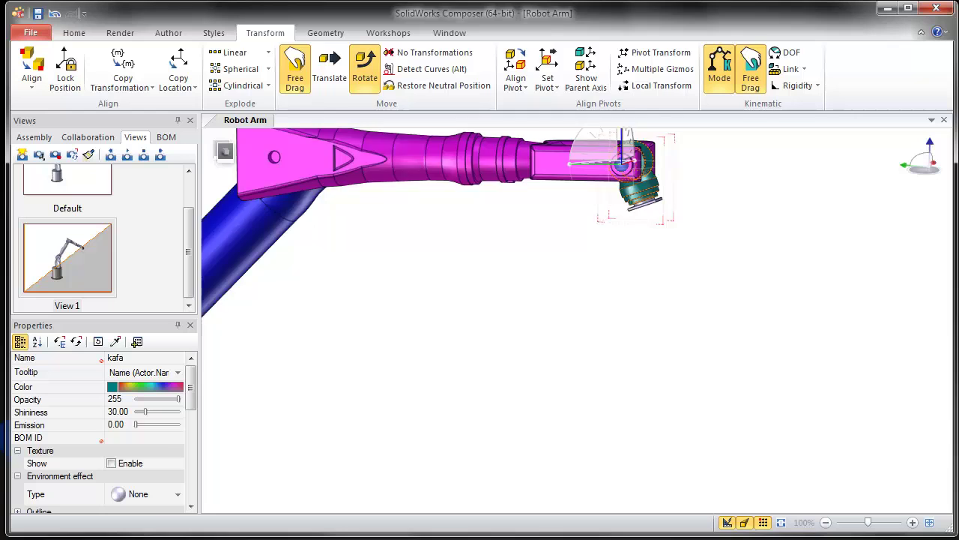
Step: Rotate the blue arm kol2 downward and around so the yellow body turns with it, and clear the selection
scroll(442, 297, "down", 4)
left_click(314, 301)
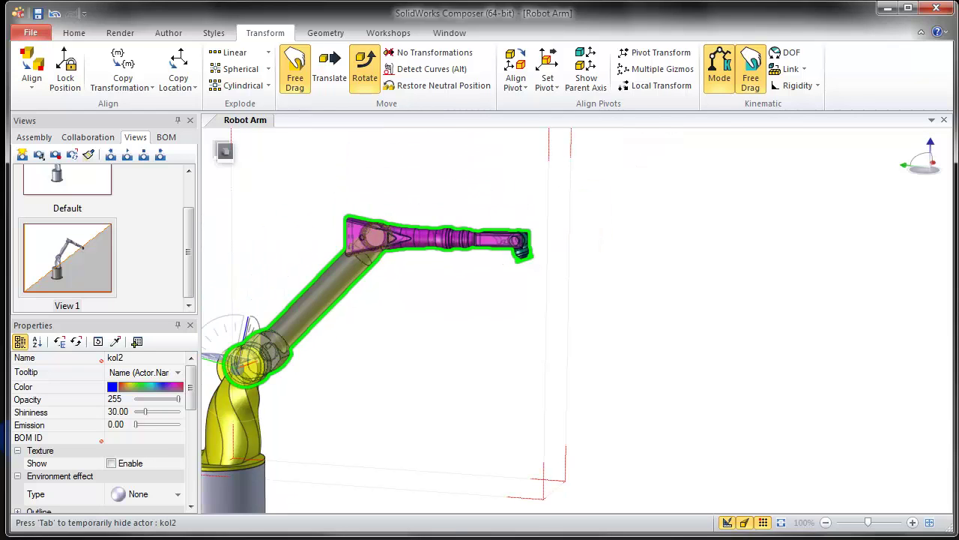
mouse_move(221, 338)
left_mouse_down()
mouse_move(242, 334)
mouse_move(234, 340)
left_mouse_up()
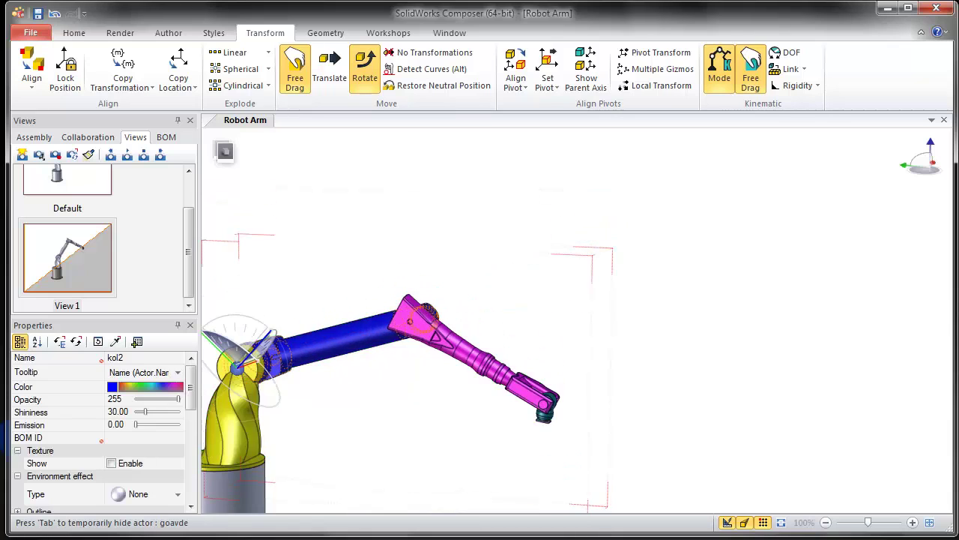
left_click_drag(242, 372, 323, 415)
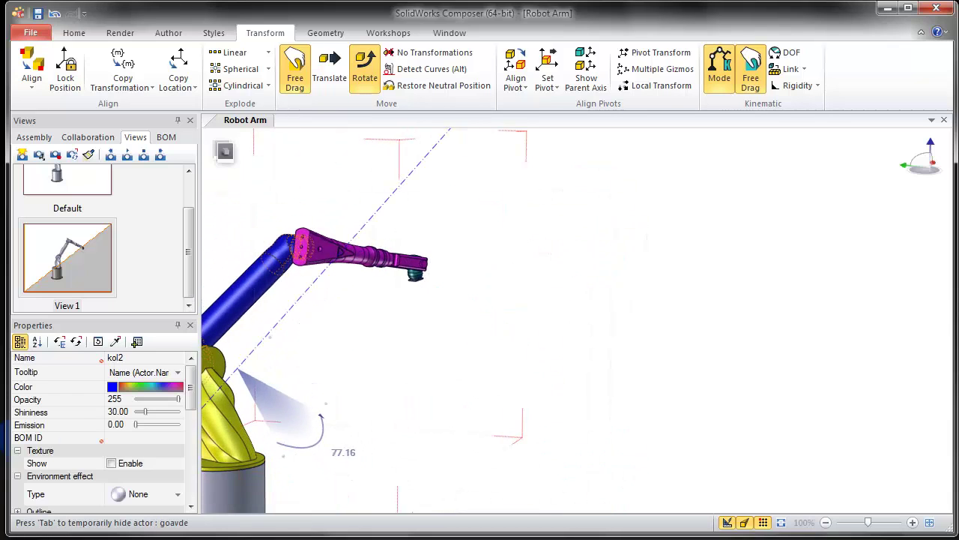
scroll(464, 384, "down", 3)
scroll(371, 476, "up", 1)
right_click_drag(404, 450, 361, 444)
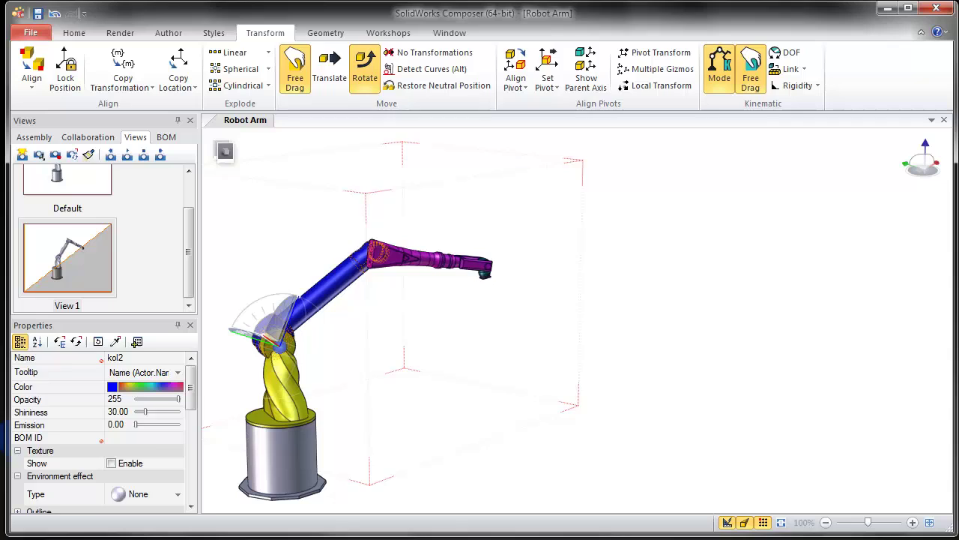
left_click(362, 444)
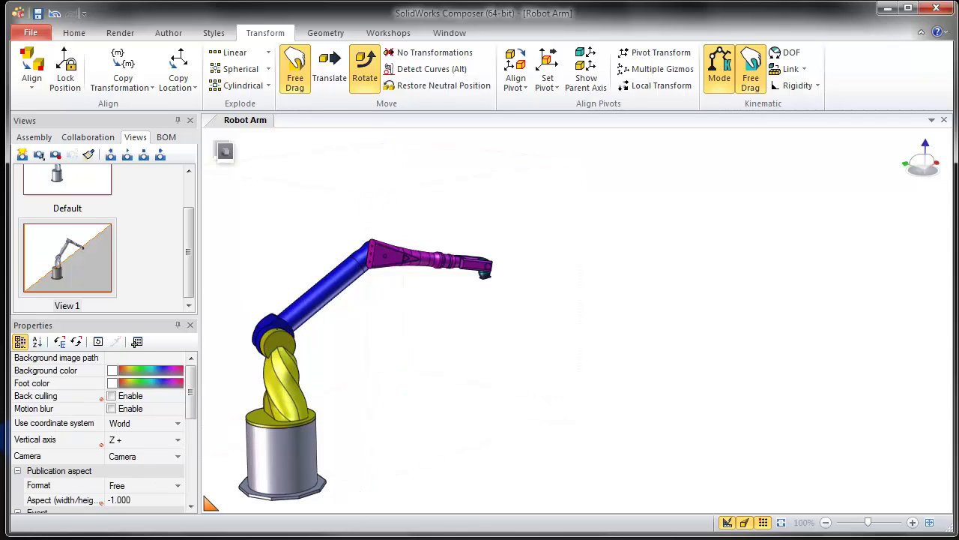